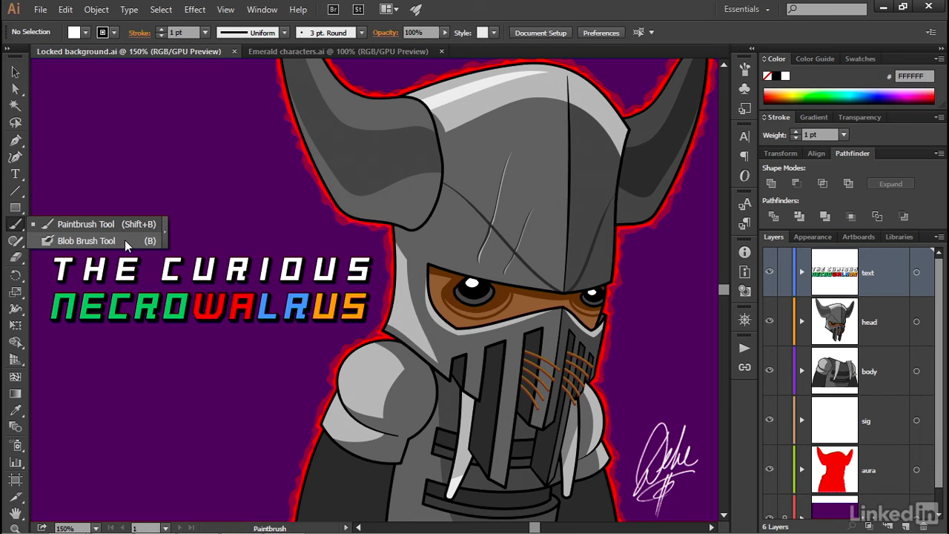
# Step: Paint a black zigzag above the title with the Blob Brush, and a green zigzag over it on the text layer
pyautogui.click(125, 239)
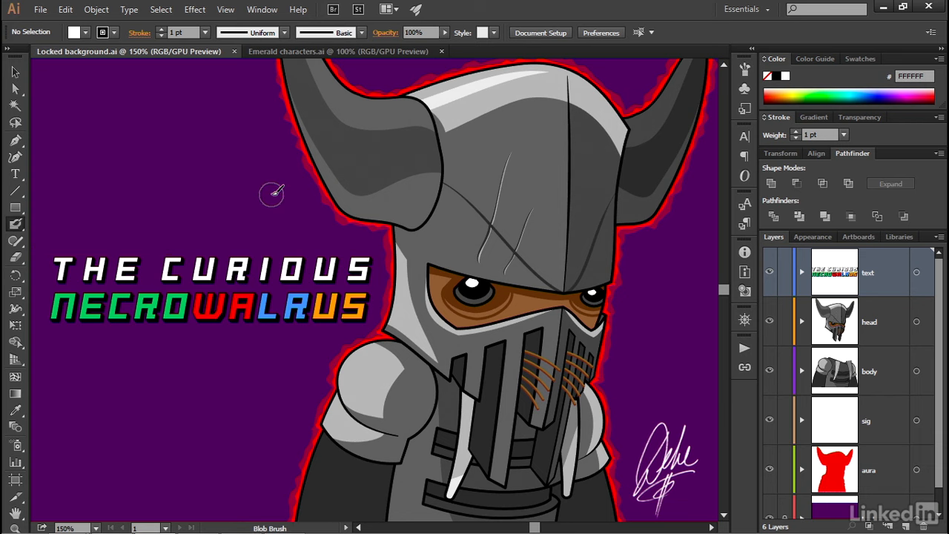
pyautogui.moveTo(284, 186)
pyautogui.mouseDown()
pyautogui.moveTo(142, 137)
pyautogui.moveTo(201, 187)
pyautogui.moveTo(76, 178)
pyautogui.mouseUp()
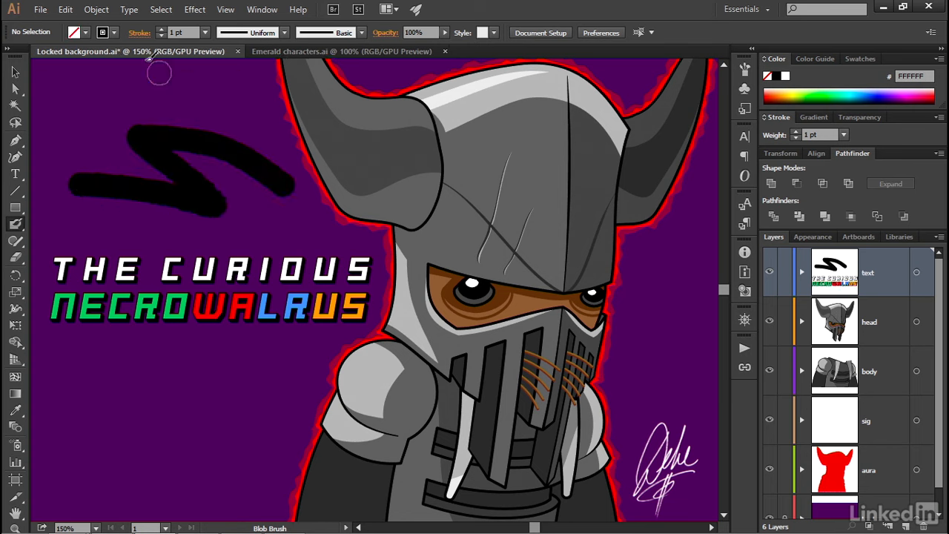
pyautogui.click(115, 31)
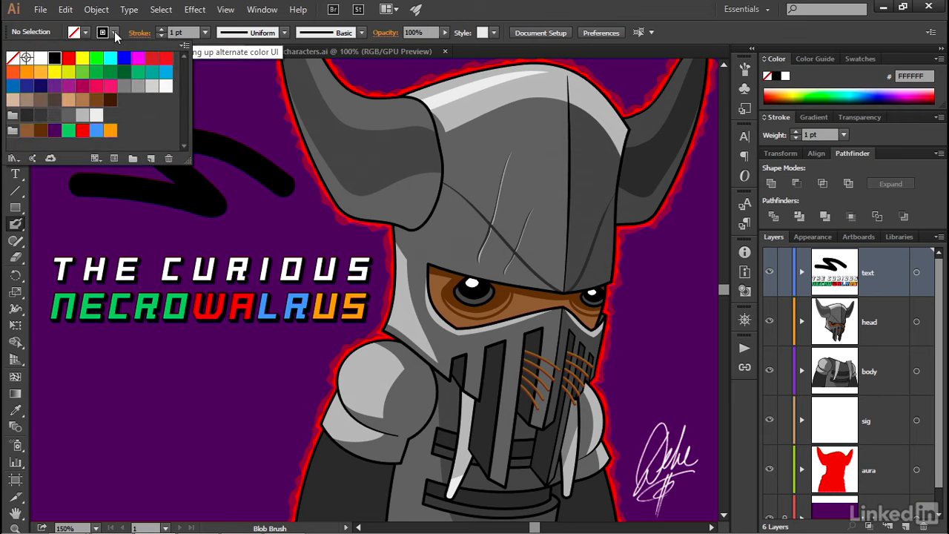
pyautogui.click(96, 73)
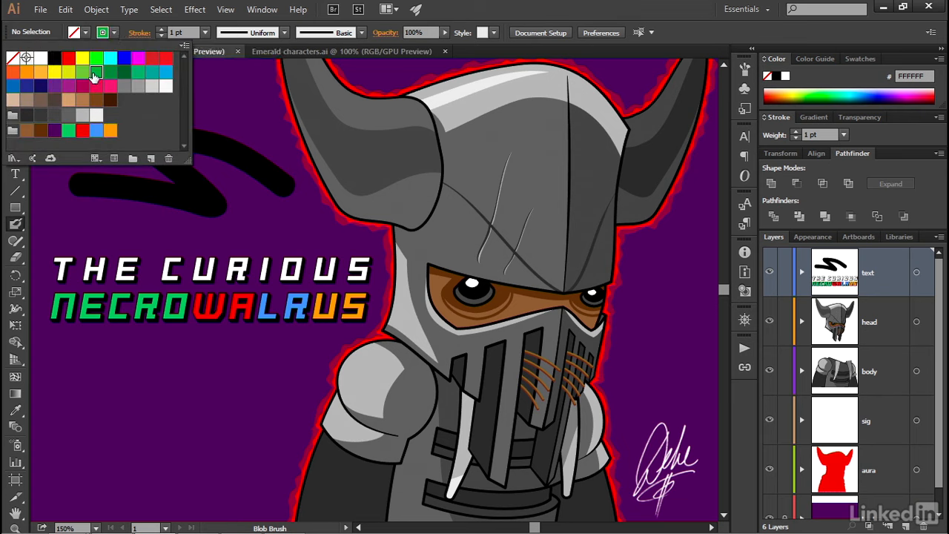
pyautogui.press('Escape')
pyautogui.moveTo(260, 123)
pyautogui.mouseDown()
pyautogui.moveTo(106, 180)
pyautogui.moveTo(264, 176)
pyautogui.moveTo(128, 237)
pyautogui.mouseUp()
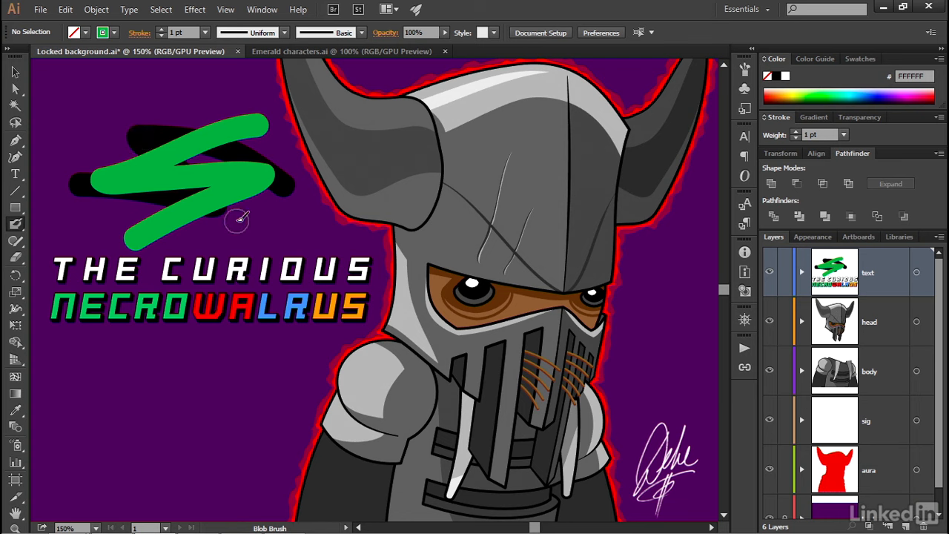
# Step: Set the stroke color to yellow, try a large zigzag across the title on the text layer, and undo it
pyautogui.click(114, 33)
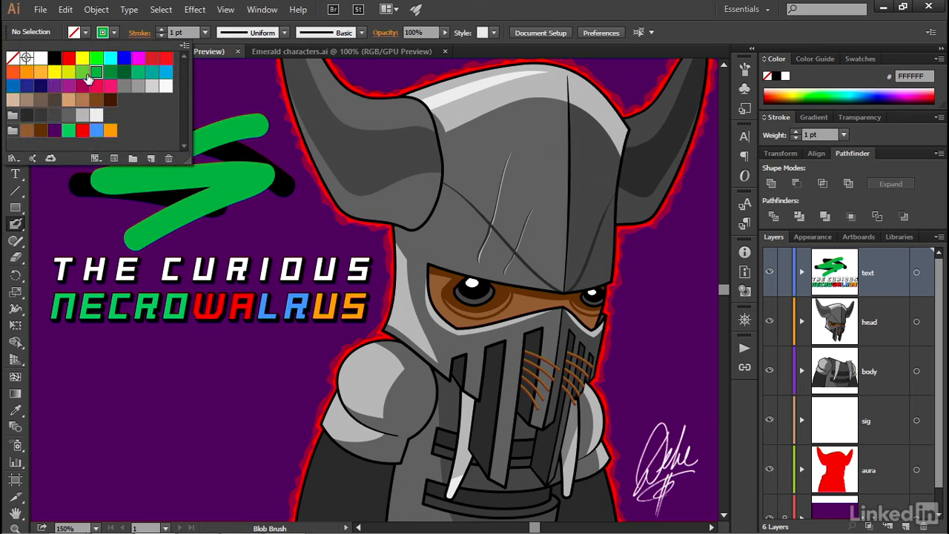
pyautogui.click(54, 71)
pyautogui.press('Escape')
pyautogui.moveTo(104, 104)
pyautogui.mouseDown()
pyautogui.moveTo(283, 213)
pyautogui.moveTo(273, 233)
pyautogui.moveTo(104, 215)
pyautogui.moveTo(219, 283)
pyautogui.moveTo(326, 375)
pyautogui.moveTo(85, 341)
pyautogui.moveTo(126, 404)
pyautogui.mouseUp()
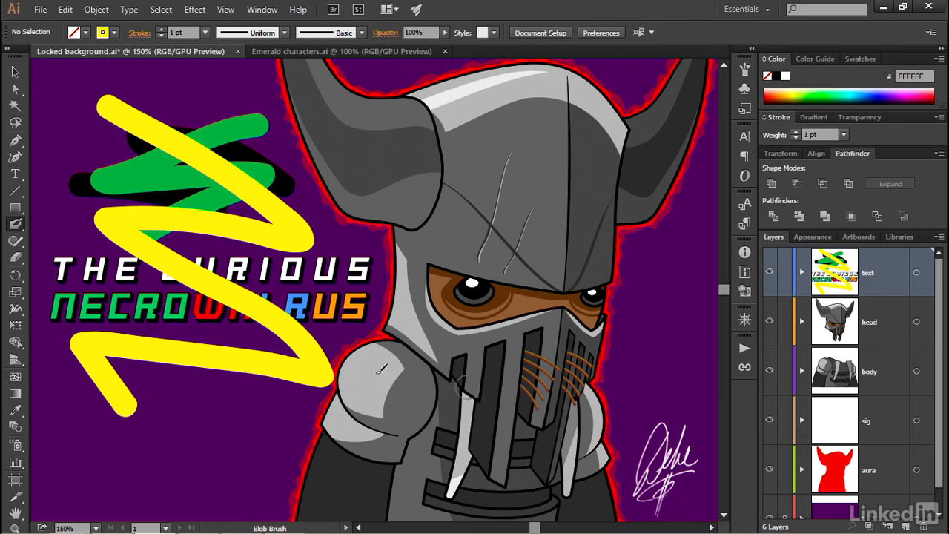
pyautogui.hotkey('ctrl', 'z')
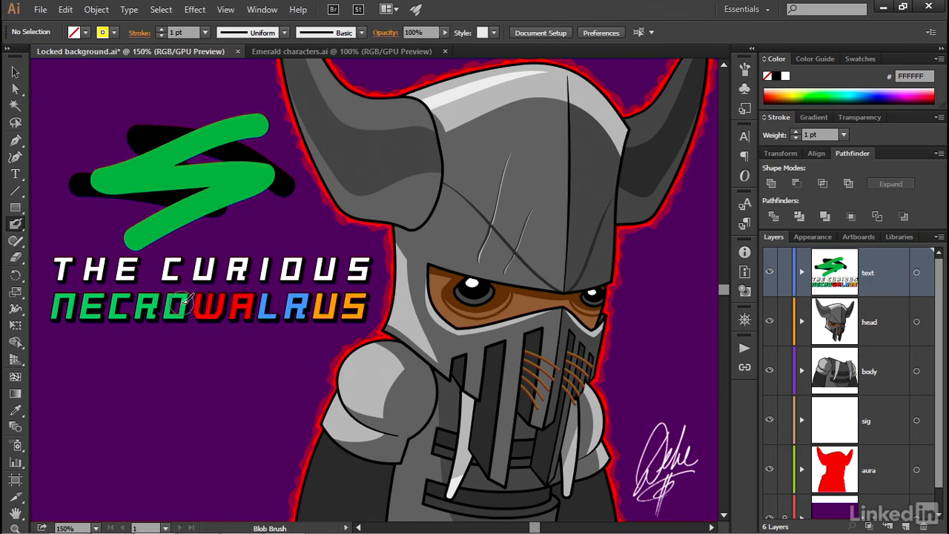
# Step: Paint a yellow zigzag across the title area on the head layer with the Blob Brush
pyautogui.click(888, 333)
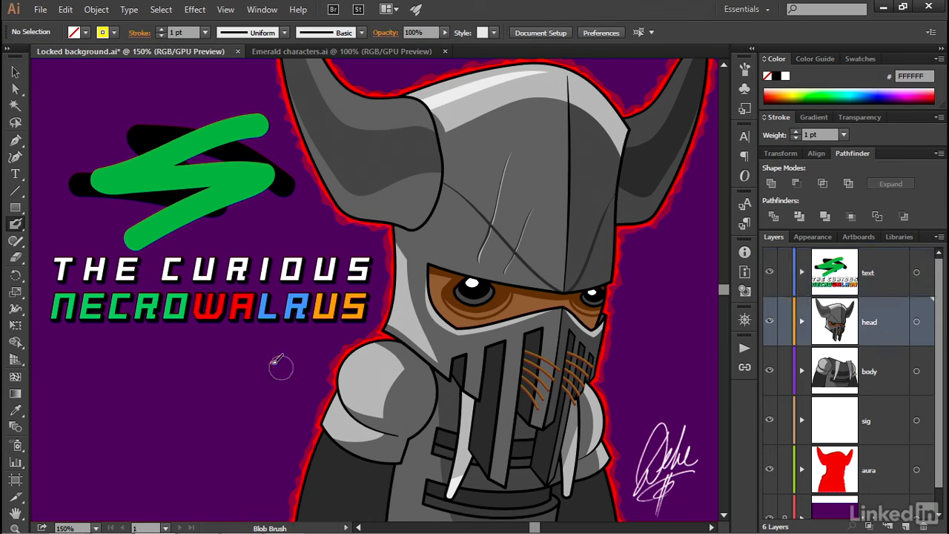
pyautogui.moveTo(301, 228)
pyautogui.mouseDown()
pyautogui.moveTo(141, 304)
pyautogui.moveTo(338, 282)
pyautogui.moveTo(335, 304)
pyautogui.moveTo(122, 410)
pyautogui.mouseUp()
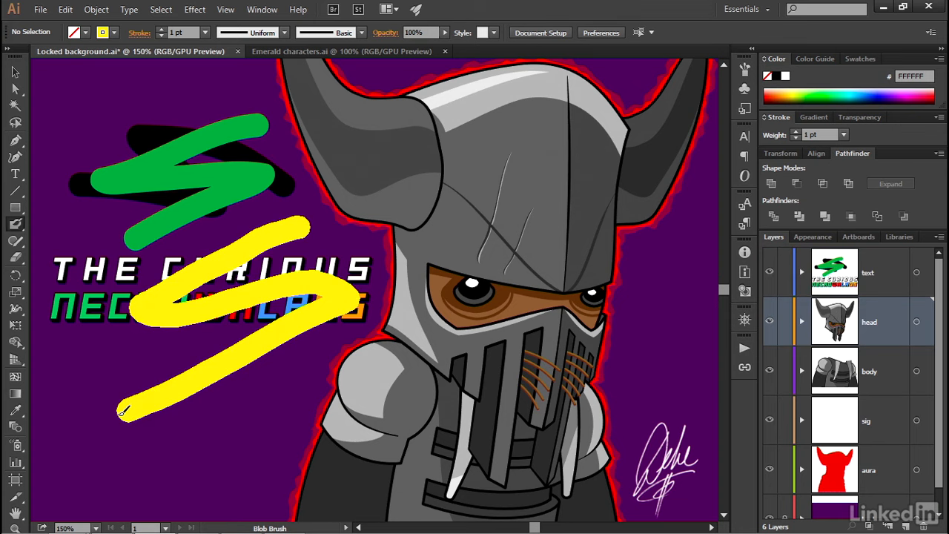
pyautogui.moveTo(122, 410); pyautogui.dragTo(122, 413)
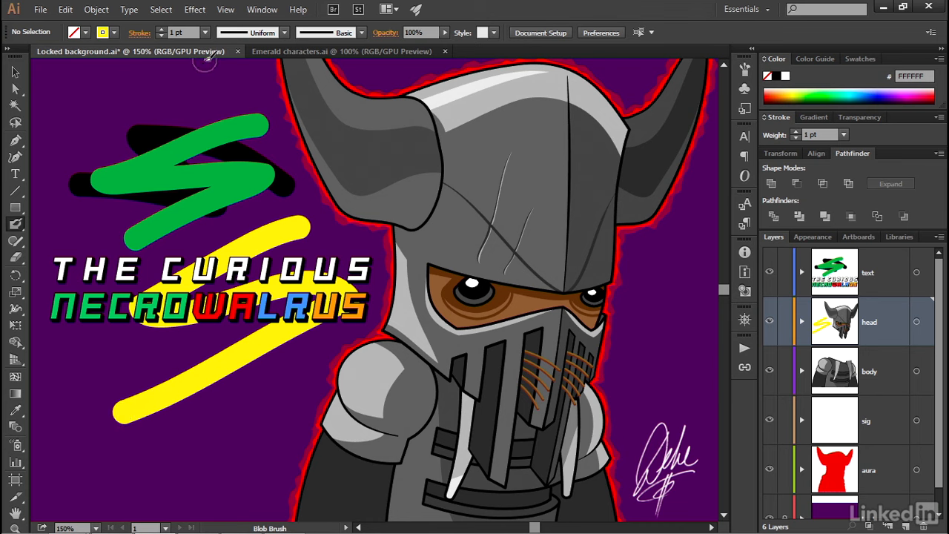
# Step: Set the stroke color to purple and paint another zigzag across the title area on the head layer
pyautogui.click(109, 34)
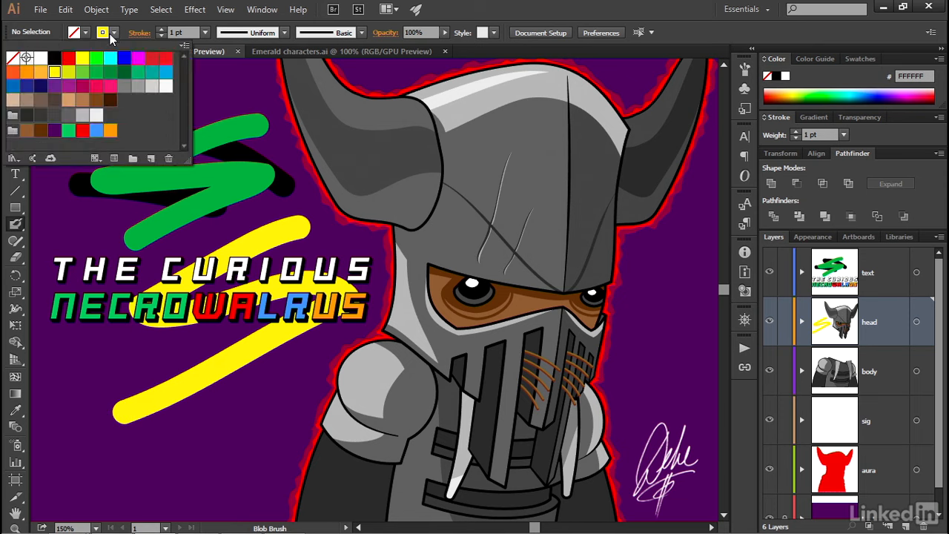
pyautogui.click(67, 93)
pyautogui.moveTo(328, 338)
pyautogui.mouseDown()
pyautogui.moveTo(199, 261)
pyautogui.moveTo(276, 353)
pyautogui.moveTo(100, 312)
pyautogui.mouseUp()
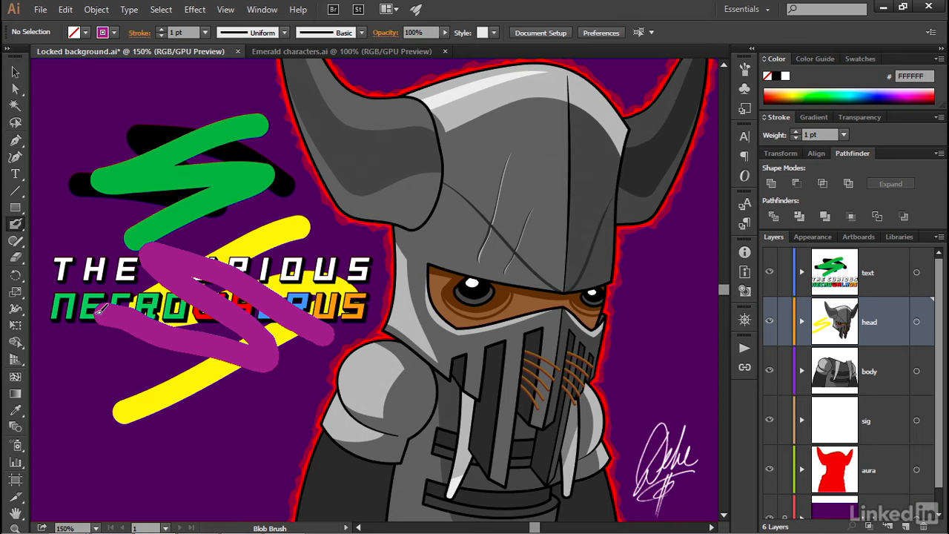
pyautogui.moveTo(100, 312); pyautogui.dragTo(99, 313)
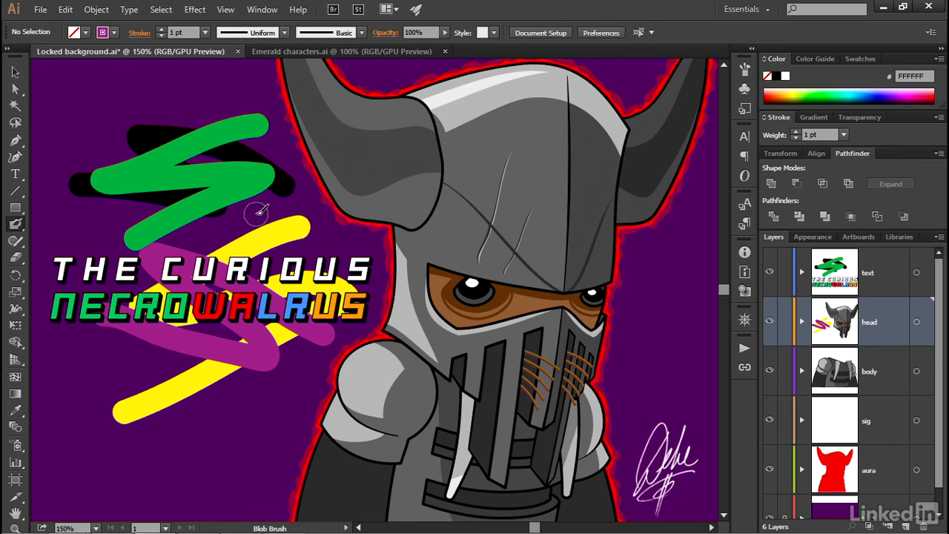
# Step: Select the brown face clip group with the Selection tool and bring it to the front of the head layer
pyautogui.press('v')
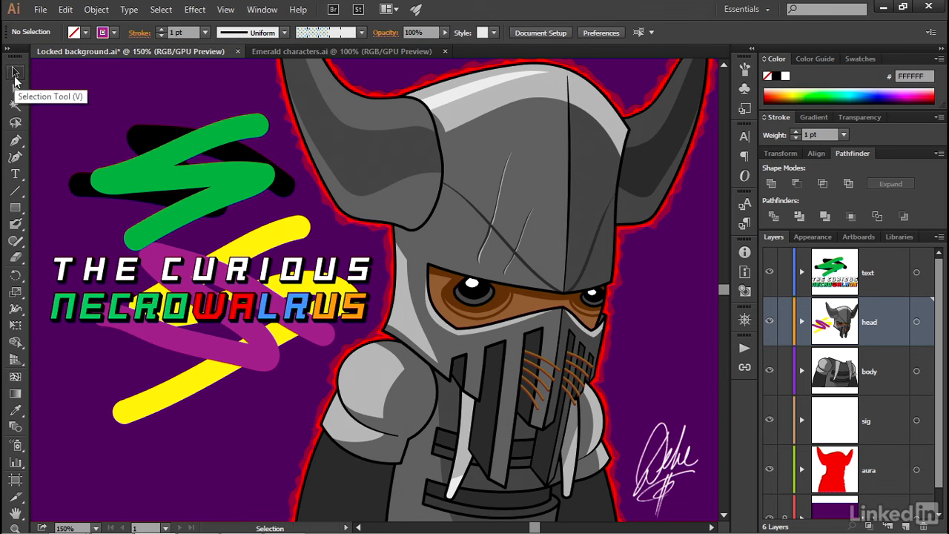
pyautogui.click(510, 297)
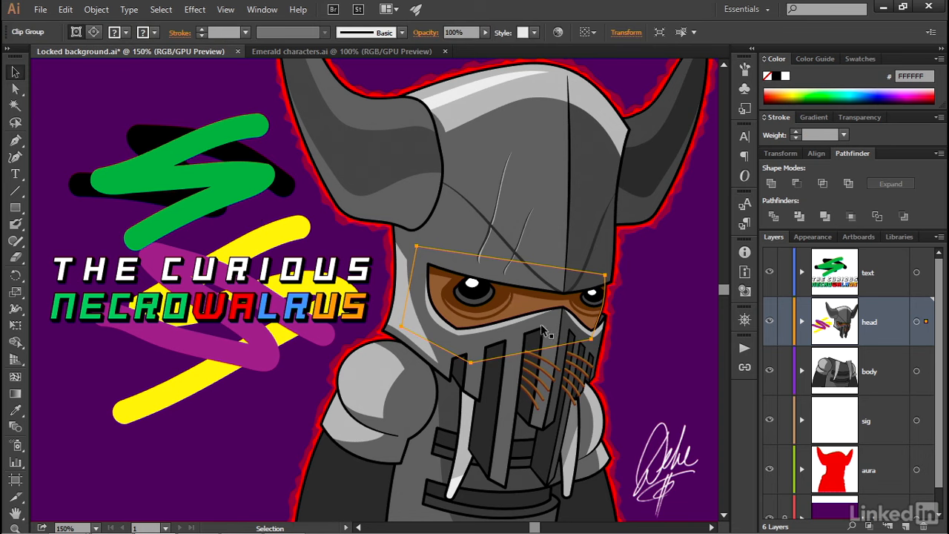
pyautogui.rightClick(146, 119)
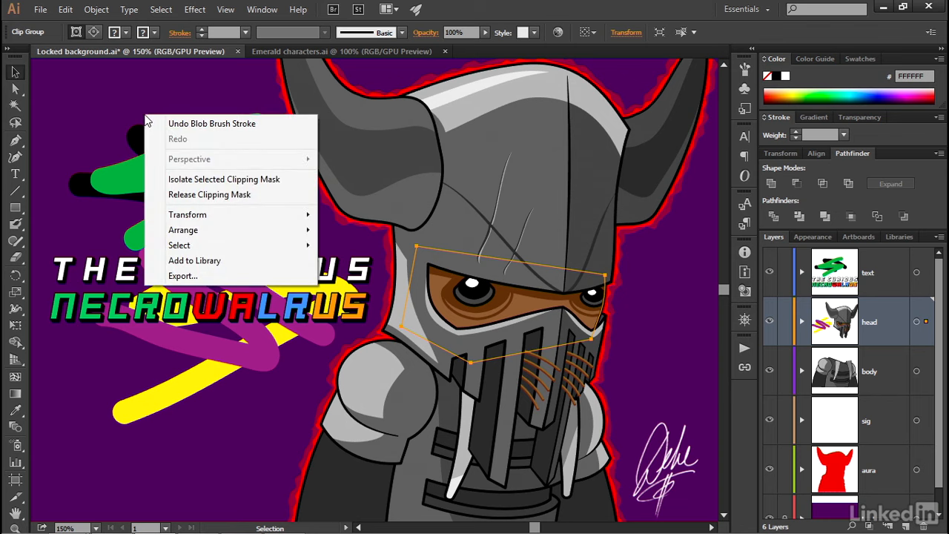
pyautogui.moveTo(220, 232)
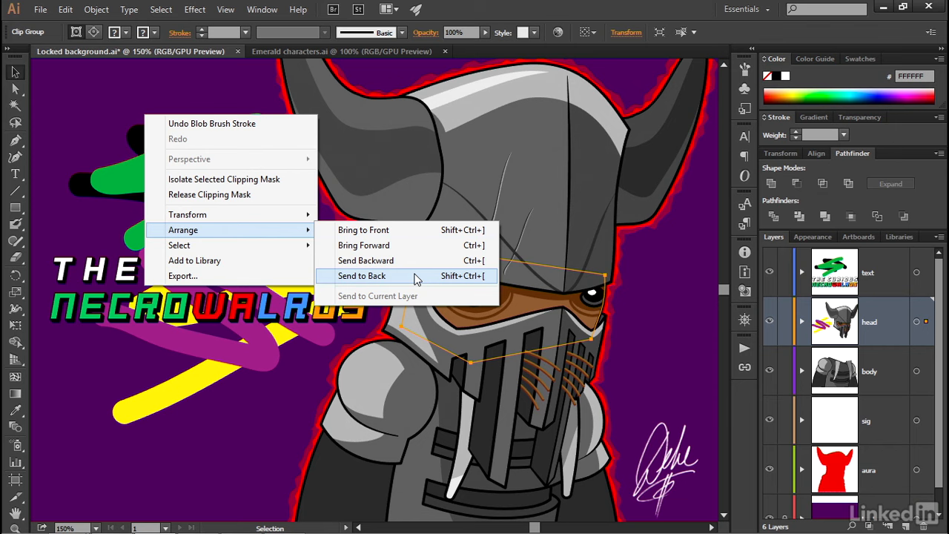
pyautogui.click(409, 232)
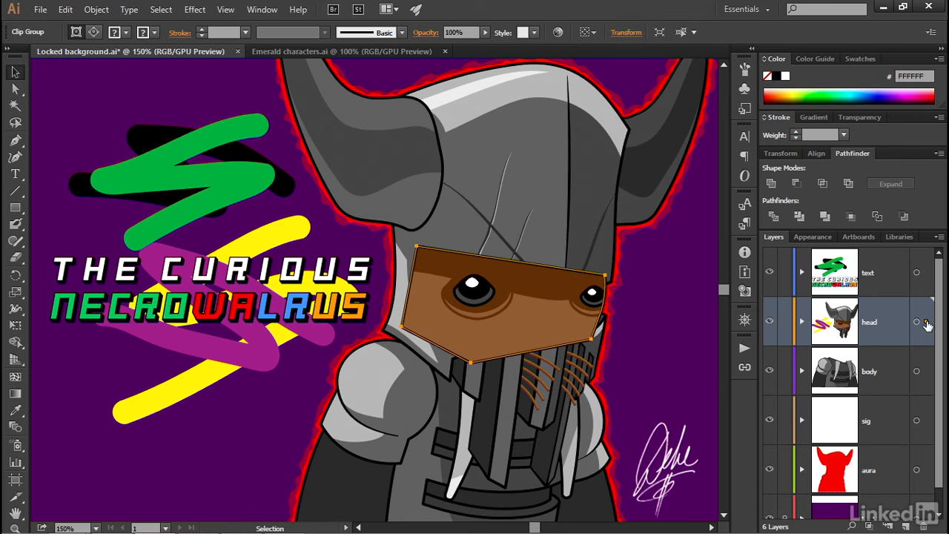
# Step: Try moving the selected face group from the head layer to the text layer, and undo the move
pyautogui.moveTo(925, 319); pyautogui.dragTo(928, 274)
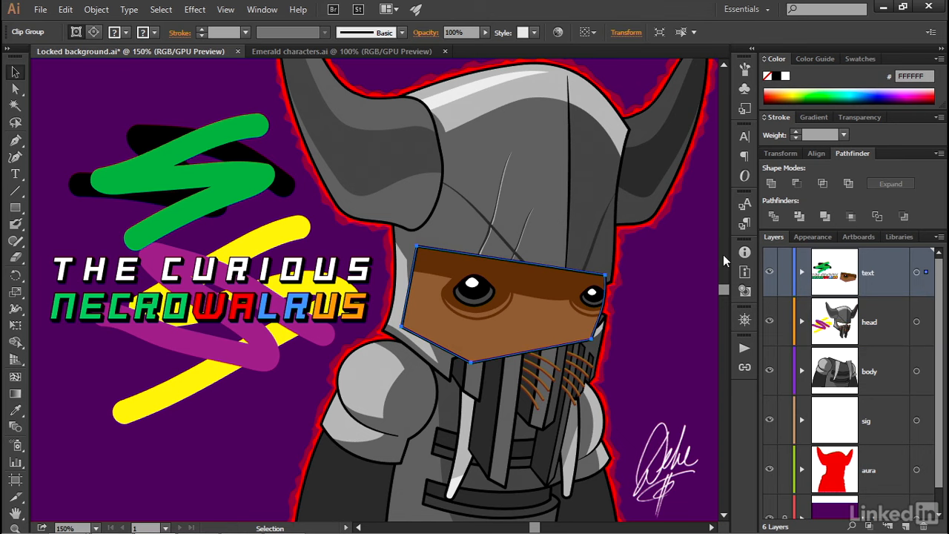
pyautogui.press('a')
pyautogui.hotkey('ctrl', 'z')
pyautogui.press('v')
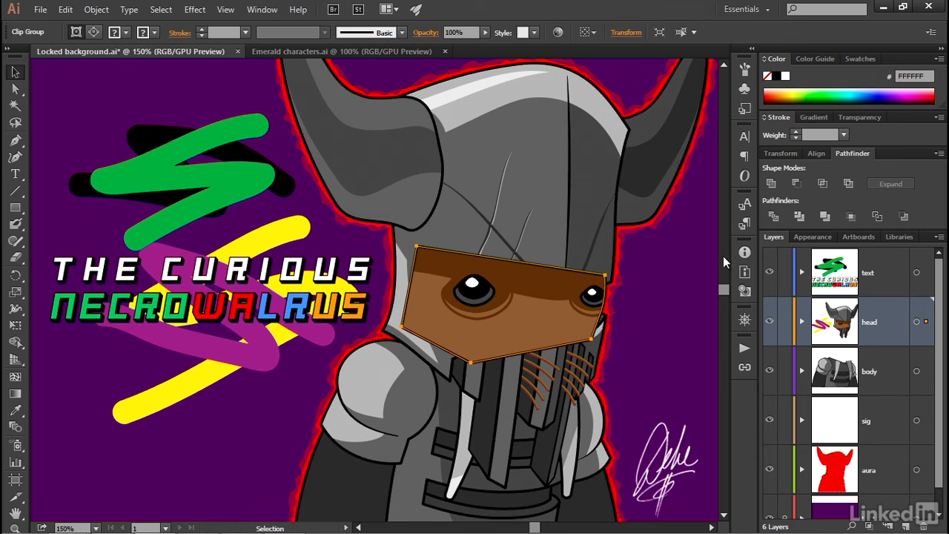
# Step: Send the face clip group to the back of the head layer
pyautogui.rightClick(453, 323)
pyautogui.moveTo(520, 438)
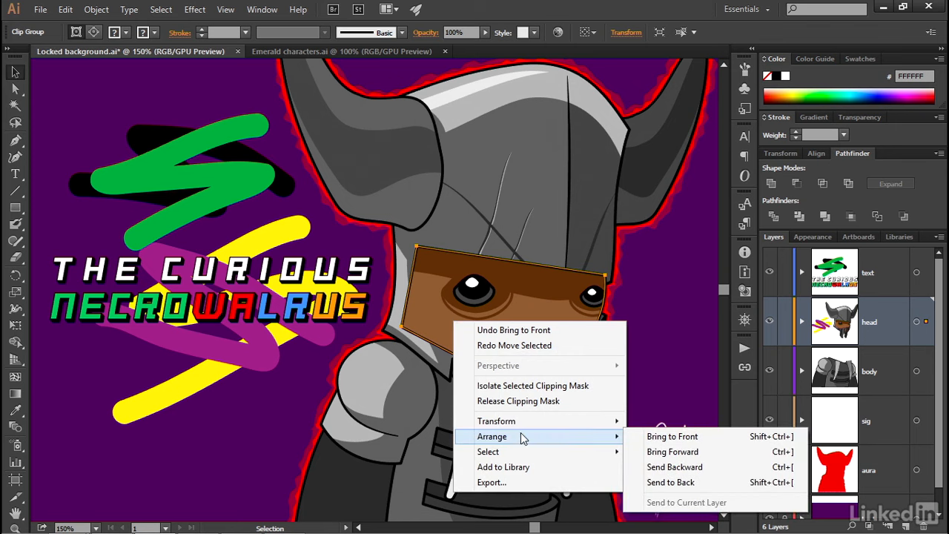
pyautogui.click(708, 483)
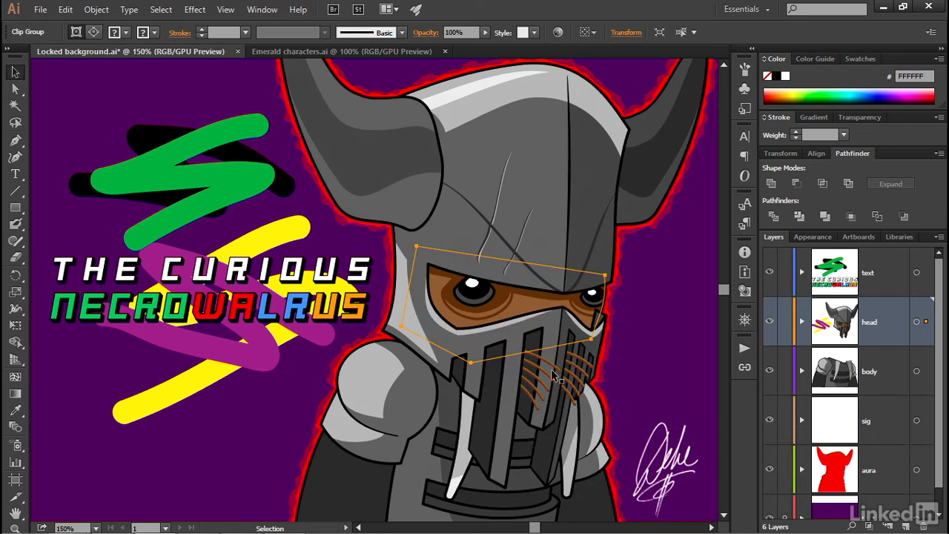
# Step: Bring the face clip group forward one level so it covers the mask piece beside the far eye
pyautogui.keyDown('ctrl'); pyautogui.click(574, 319); pyautogui.keyUp('ctrl')
pyautogui.keyDown('ctrl'); pyautogui.click(382, 294); pyautogui.keyUp('ctrl')
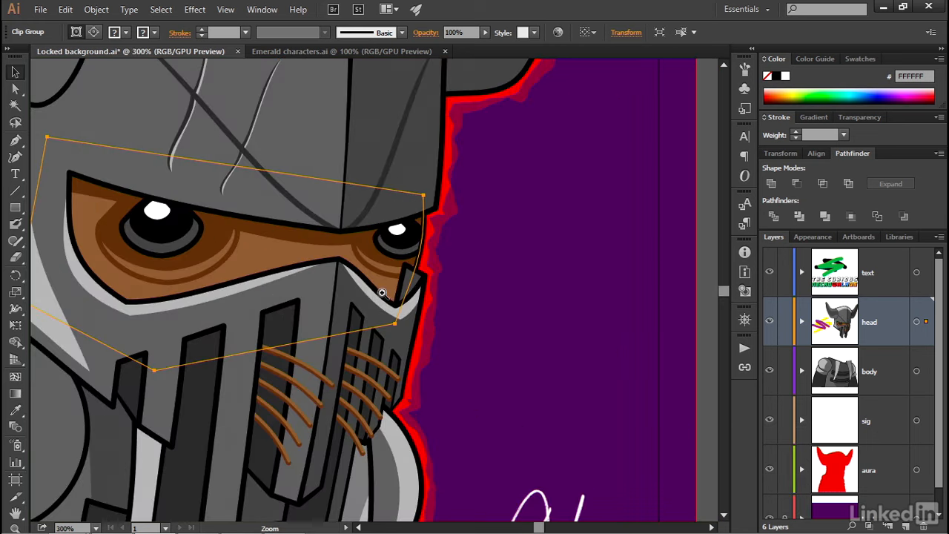
pyautogui.keyDown('ctrl'); pyautogui.click(404, 296); pyautogui.keyUp('ctrl')
pyautogui.moveTo(299, 274); pyautogui.dragTo(465, 245)
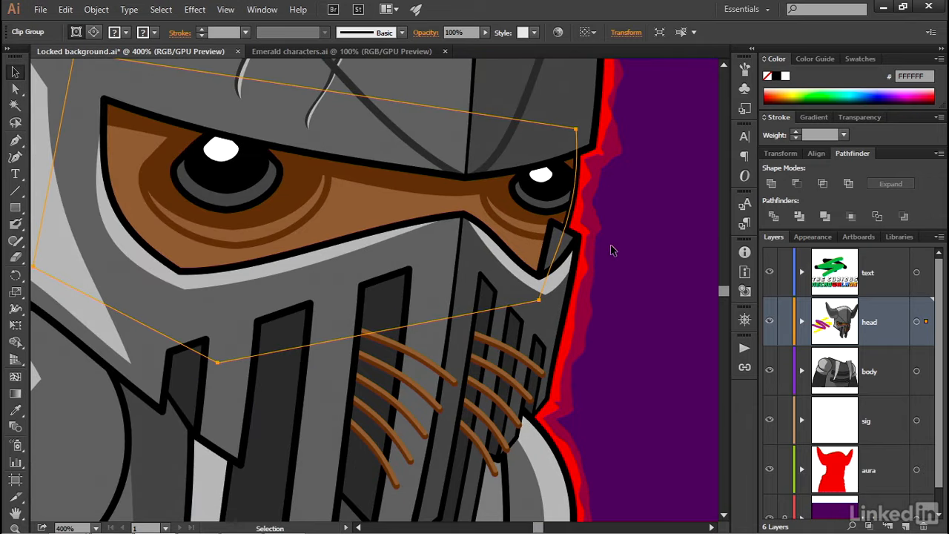
pyautogui.rightClick(626, 175)
pyautogui.moveTo(699, 290)
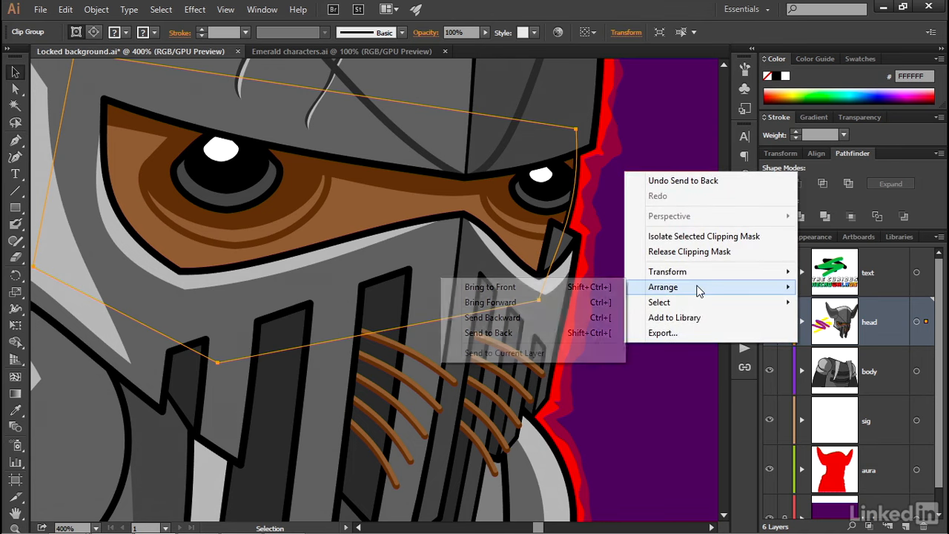
pyautogui.click(542, 304)
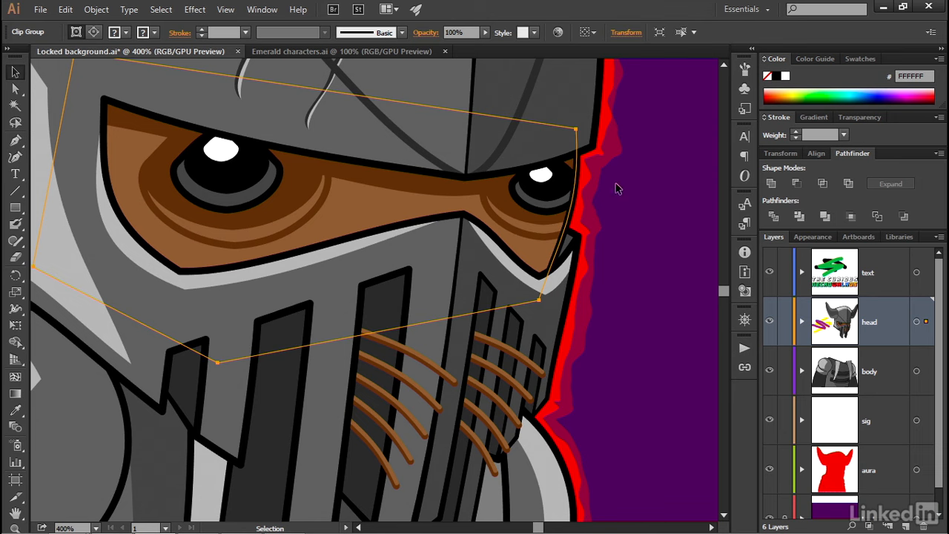
# Step: Cut the face clip group and paste it directly behind the helmet's black outline path
pyautogui.moveTo(449, 223); pyautogui.dragTo(527, 276)
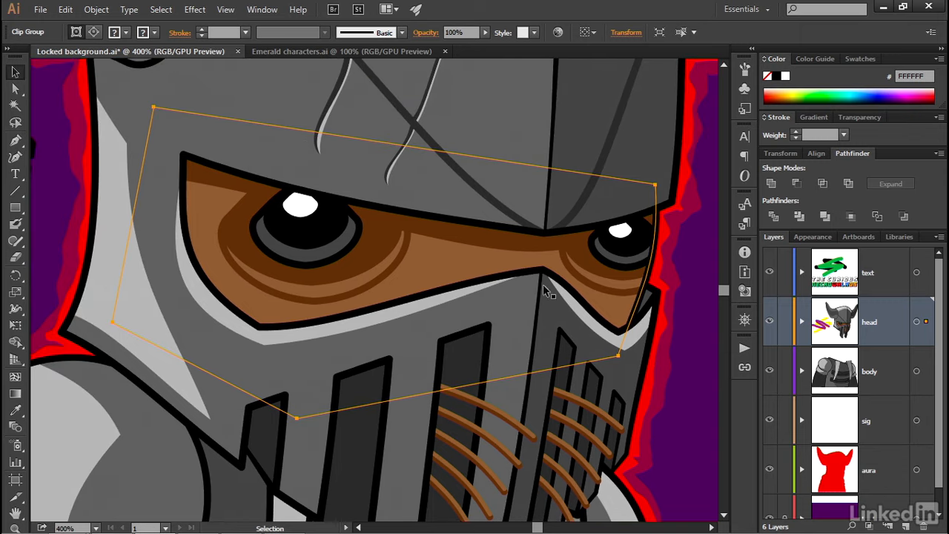
pyautogui.click(65, 10)
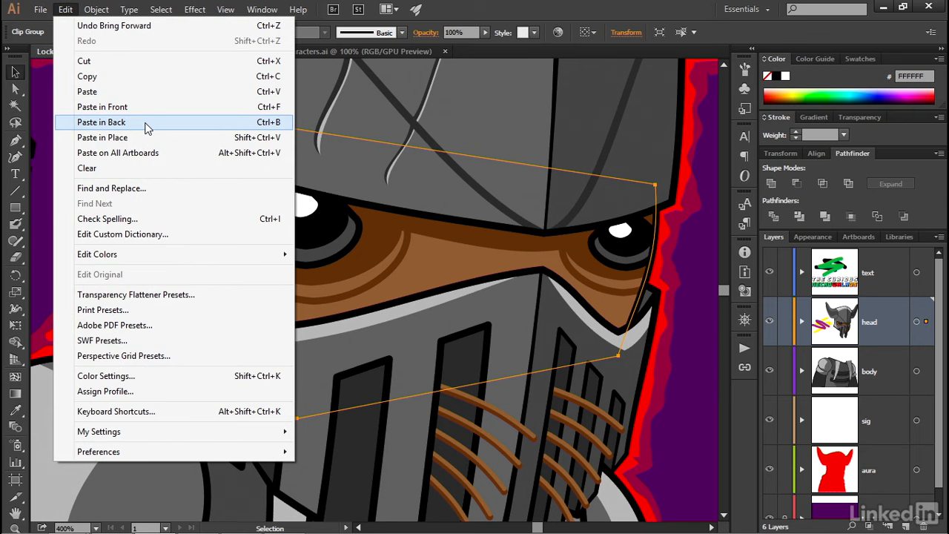
pyautogui.click(136, 65)
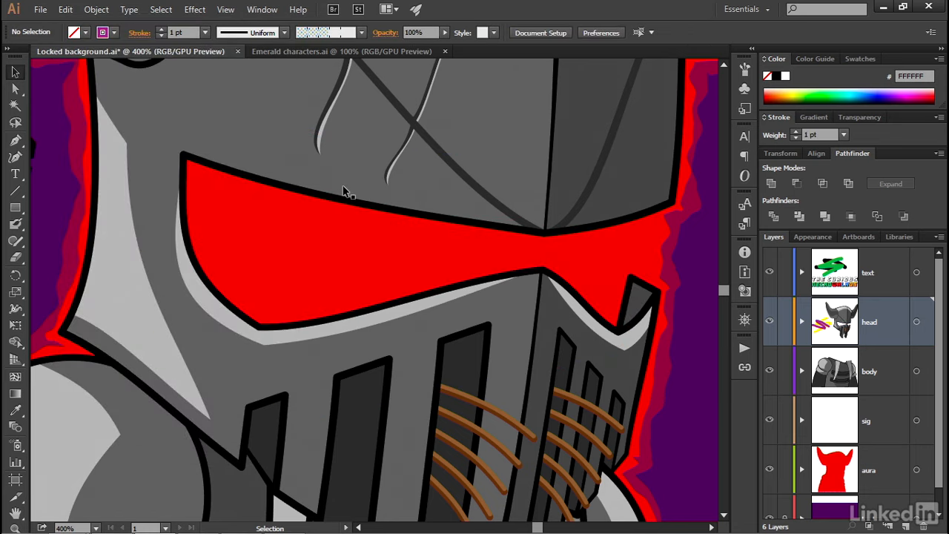
pyautogui.click(290, 331)
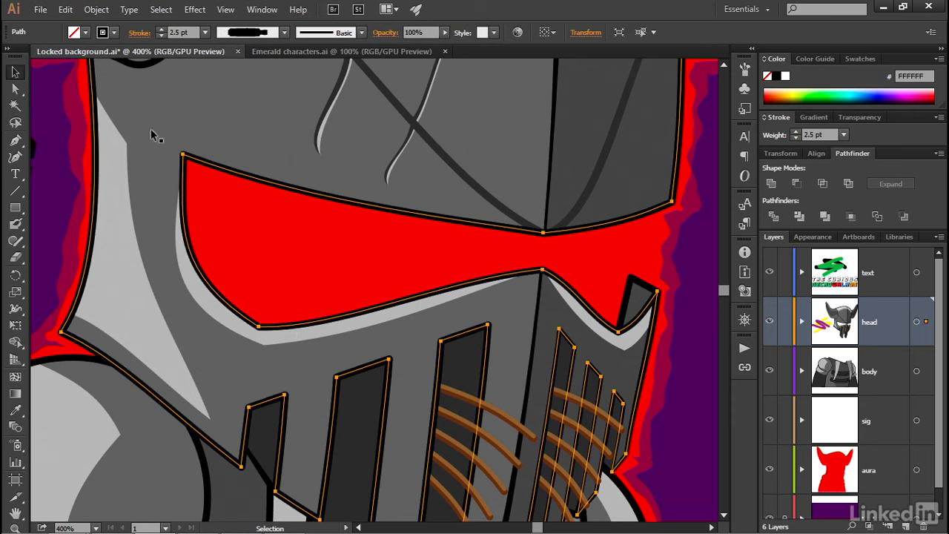
pyautogui.click(66, 9)
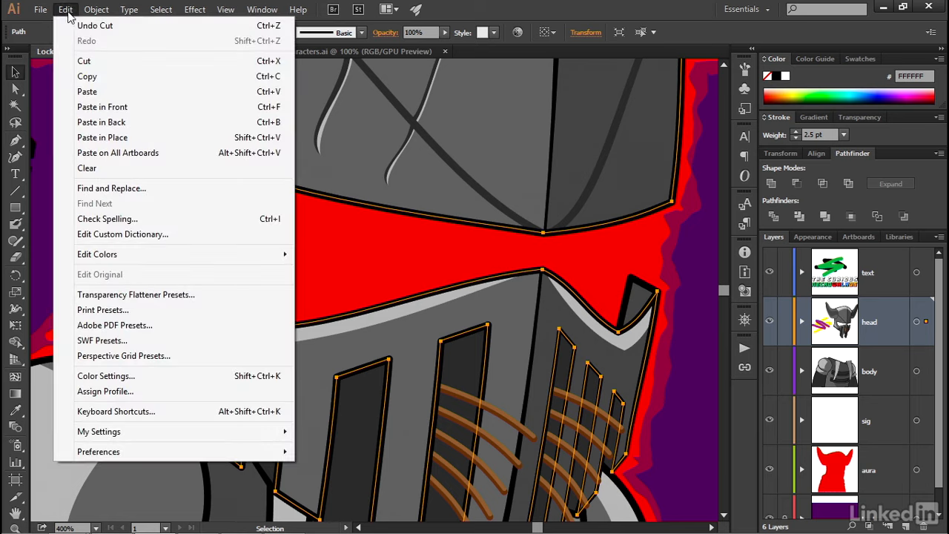
pyautogui.click(156, 123)
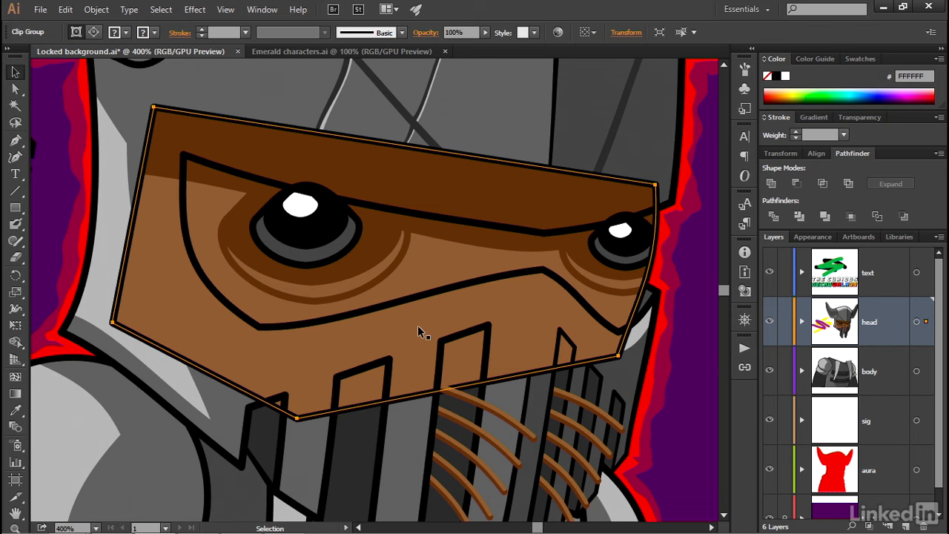
# Step: Bring the face clip group forward one level, over the helmet's black outline path, and send it back one level behind it
pyautogui.press('space')
pyautogui.moveTo(386, 314); pyautogui.dragTo(346, 287)
pyautogui.rightClick(620, 127)
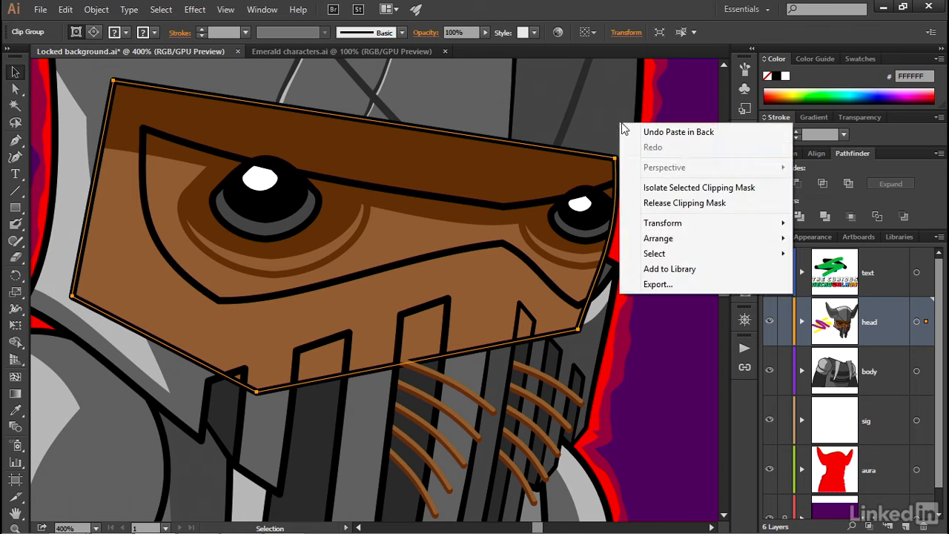
pyautogui.moveTo(681, 239)
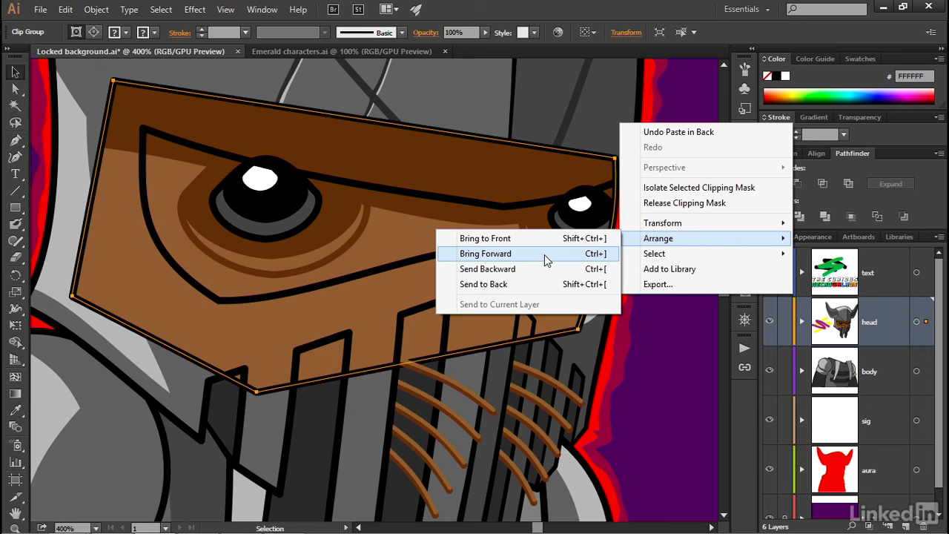
pyautogui.click(609, 256)
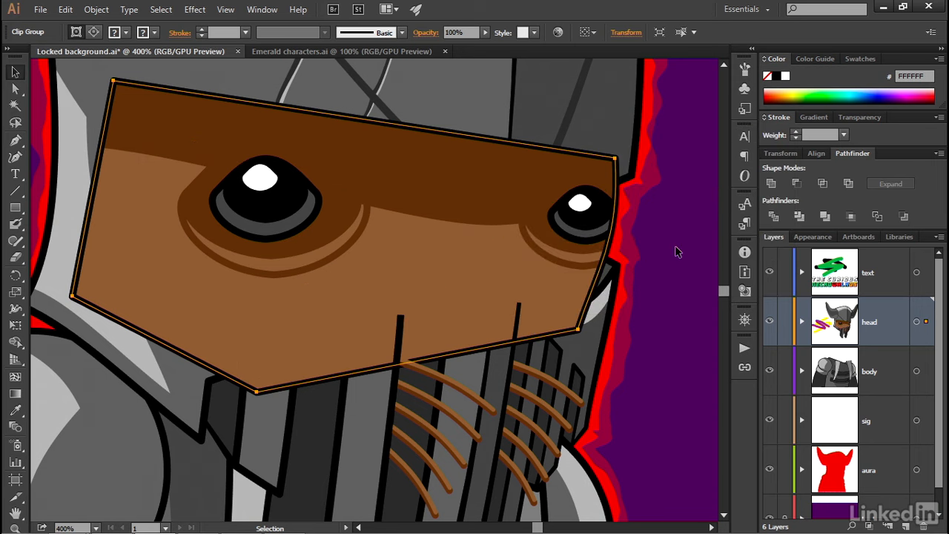
pyautogui.hotkey('ctrl', '[')
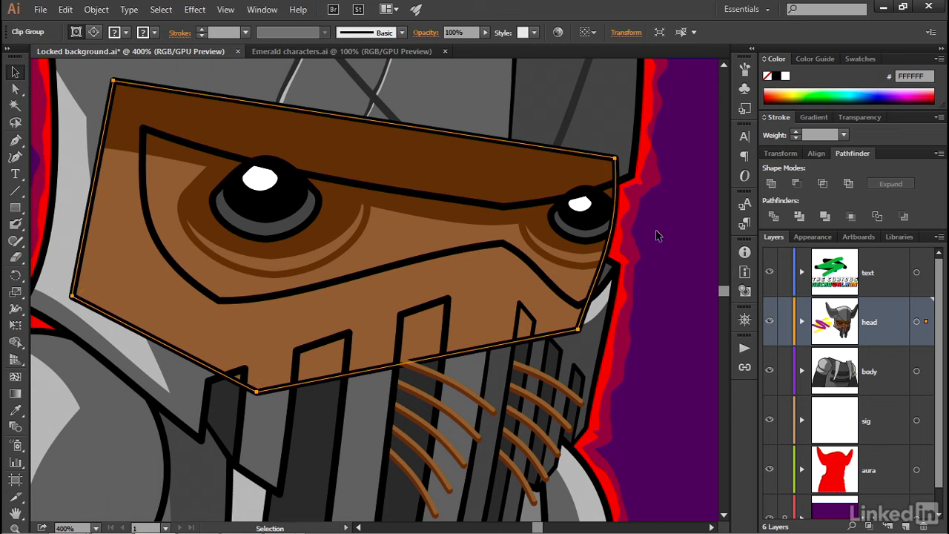
# Step: Send the face clip group to the back of the head layer
pyautogui.rightClick(656, 231)
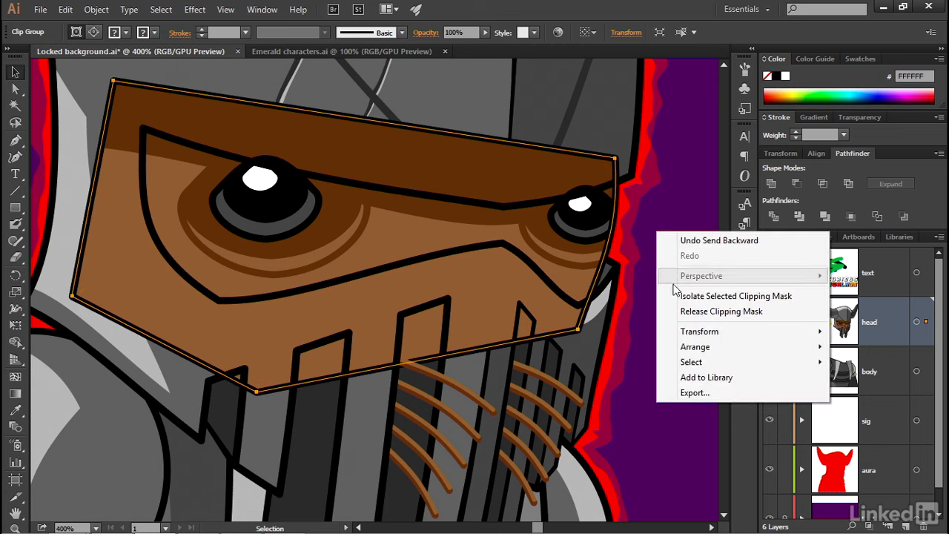
pyautogui.moveTo(718, 353)
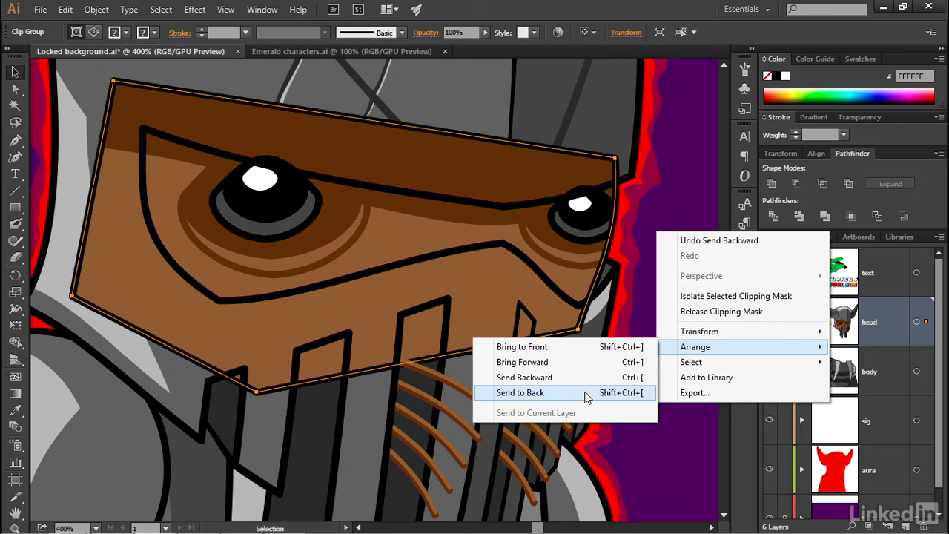
pyautogui.click(586, 398)
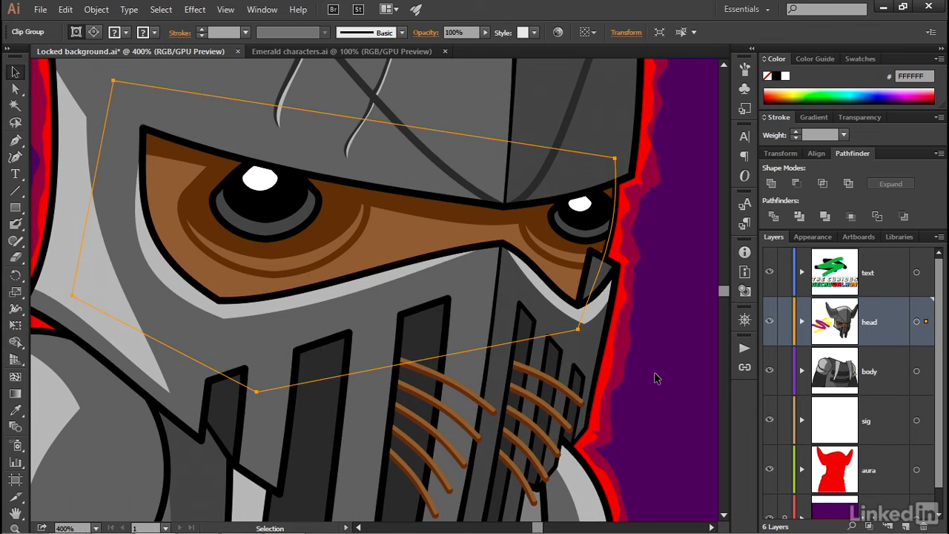
# Step: Bring the face clip group to the front of the head layer and send it to the back again
pyautogui.press('ctrl')
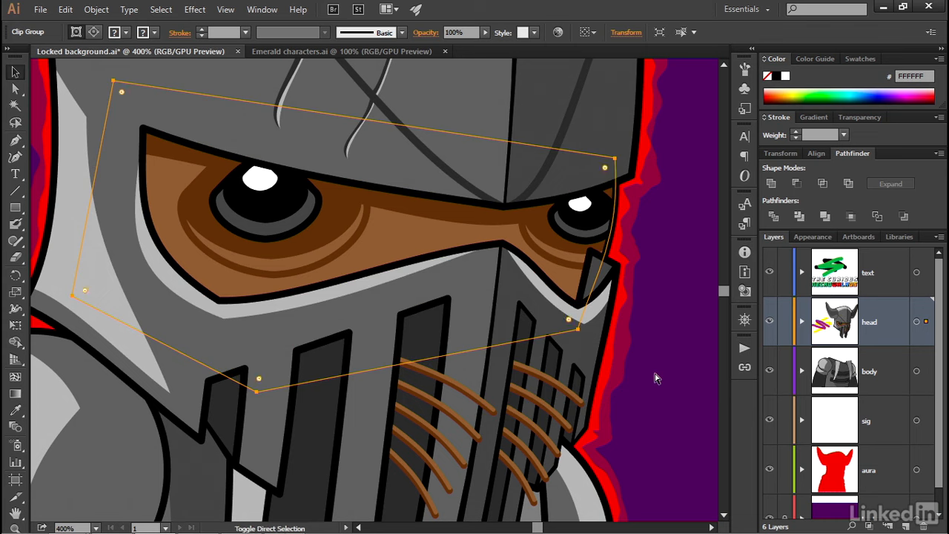
pyautogui.hotkey('ctrl', 'z')
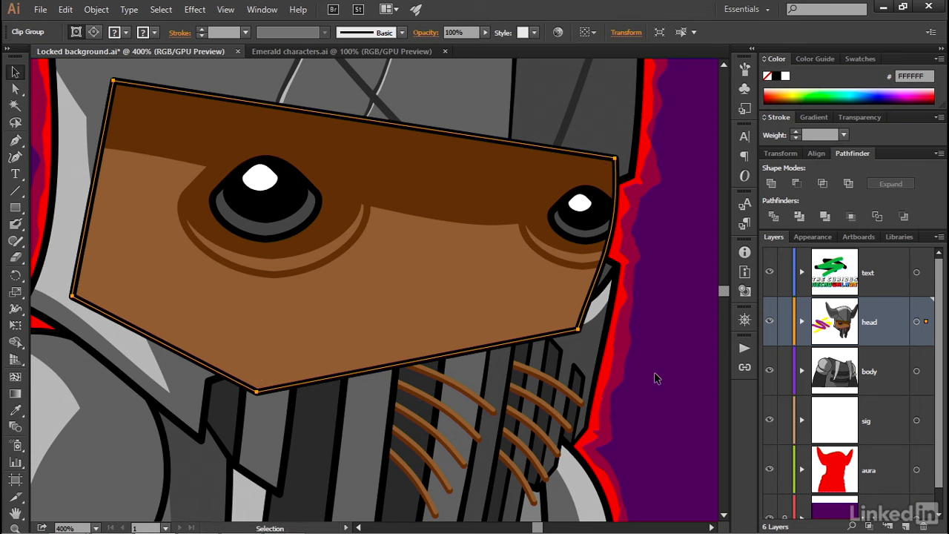
pyautogui.press('ctrl')
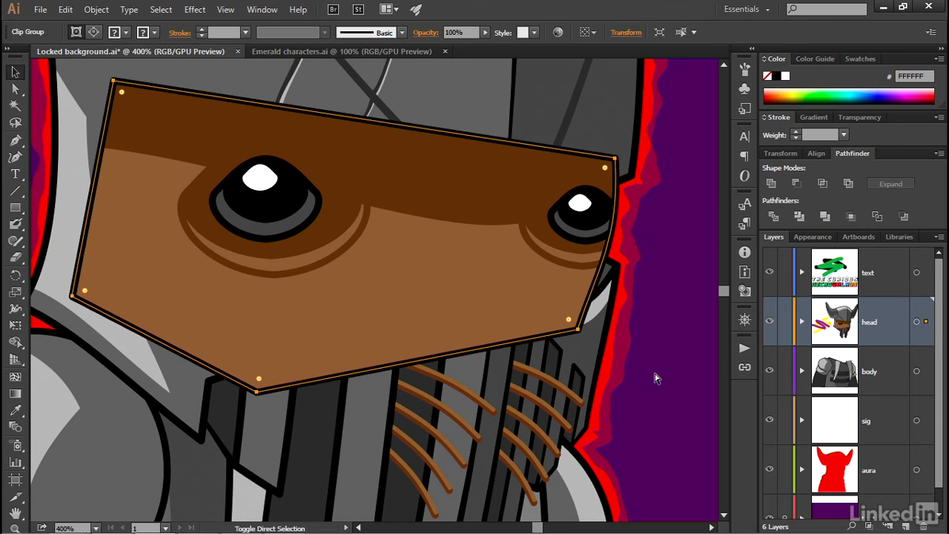
pyautogui.hotkey('ctrl', 'shift', '[')
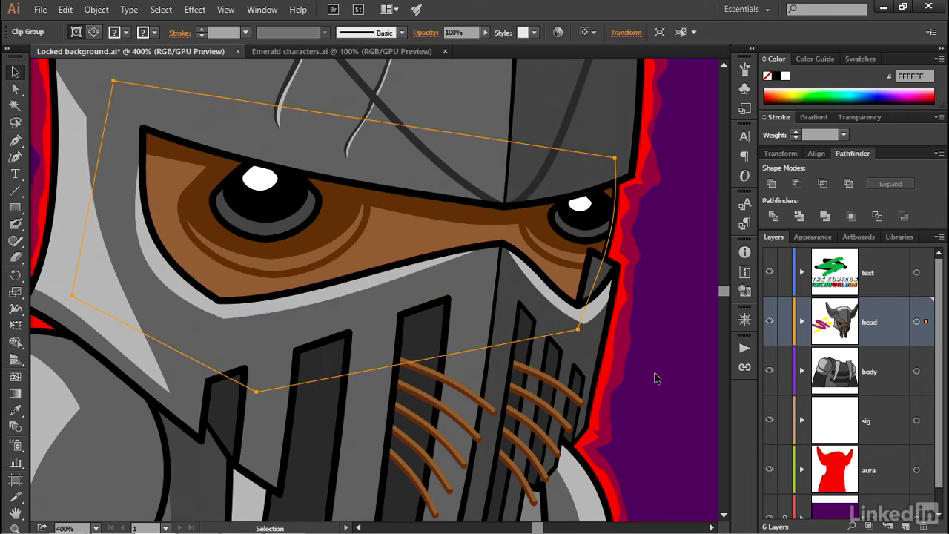
# Step: Bring the face clip group forward one level, in front of the mask piece beside the far eye, and deselect it
pyautogui.press('a')
pyautogui.press('v')
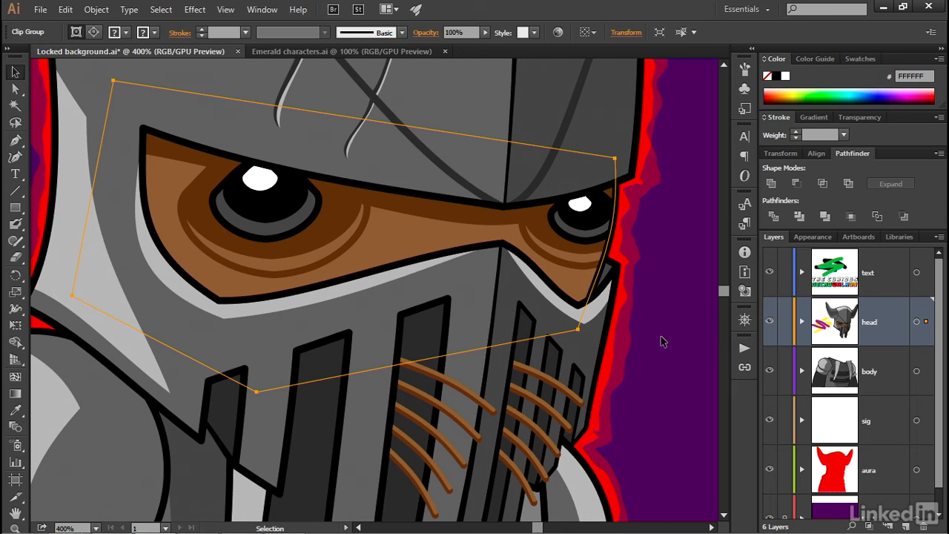
pyautogui.click(662, 341)
pyautogui.press('a')
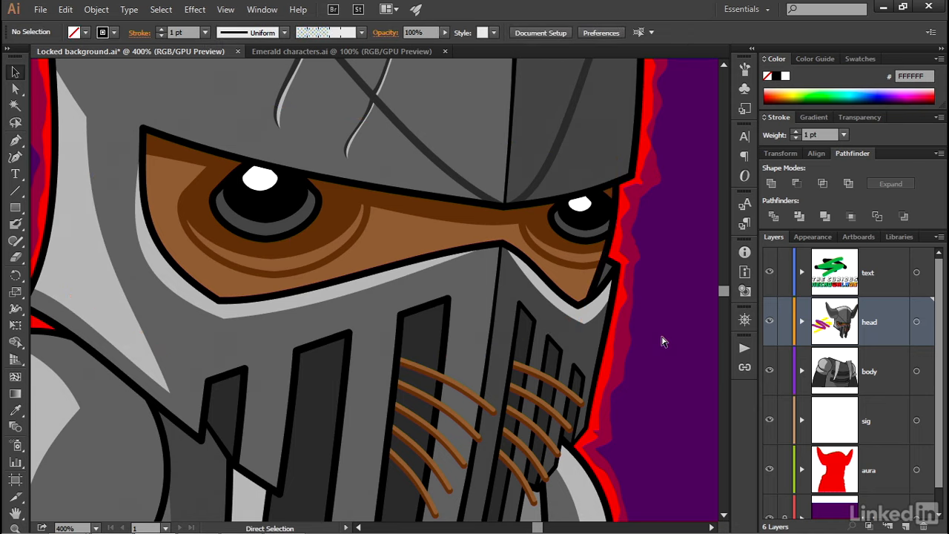
pyautogui.scroll(-3, 662, 341)
pyautogui.press('v')
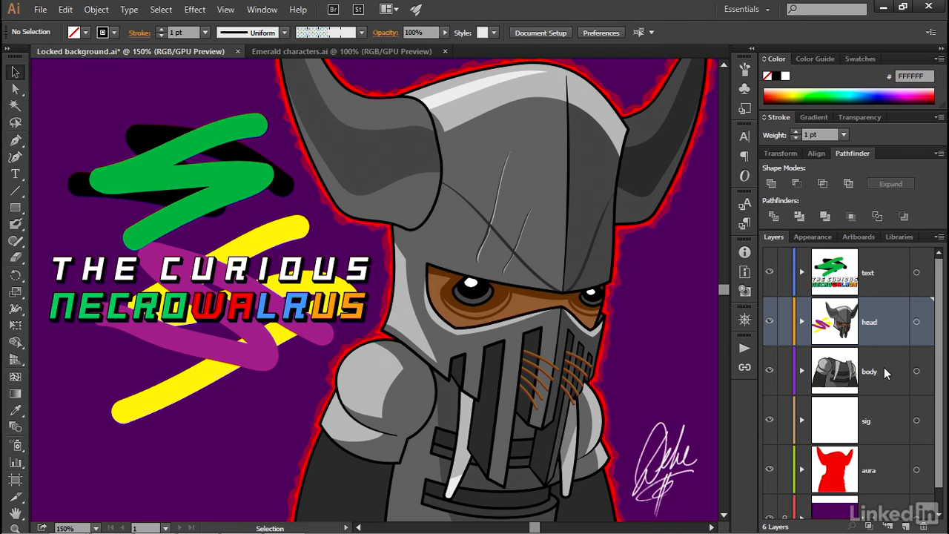
# Step: Move the body layer above the head layer, and move the aura layer directly below the text layer
pyautogui.moveTo(899, 372); pyautogui.dragTo(887, 298)
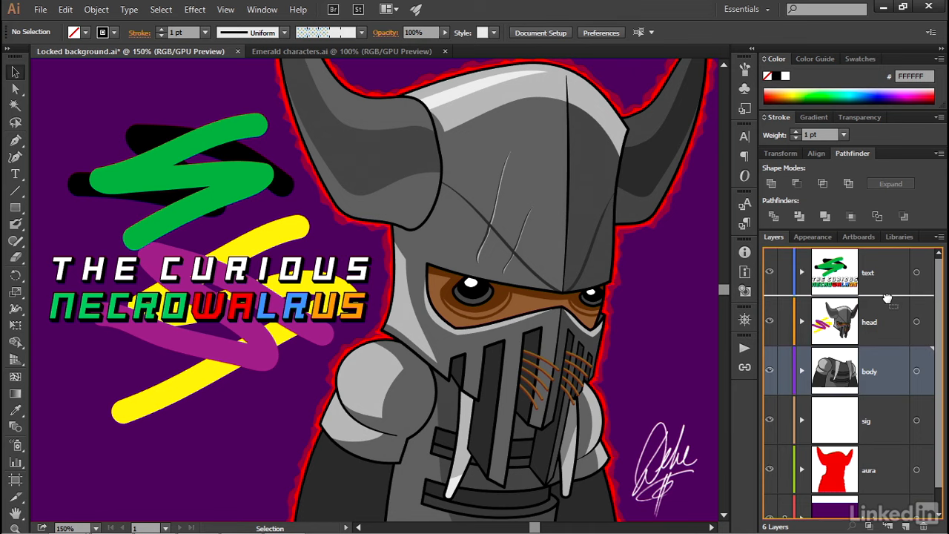
pyautogui.moveTo(888, 298); pyautogui.dragTo(886, 299)
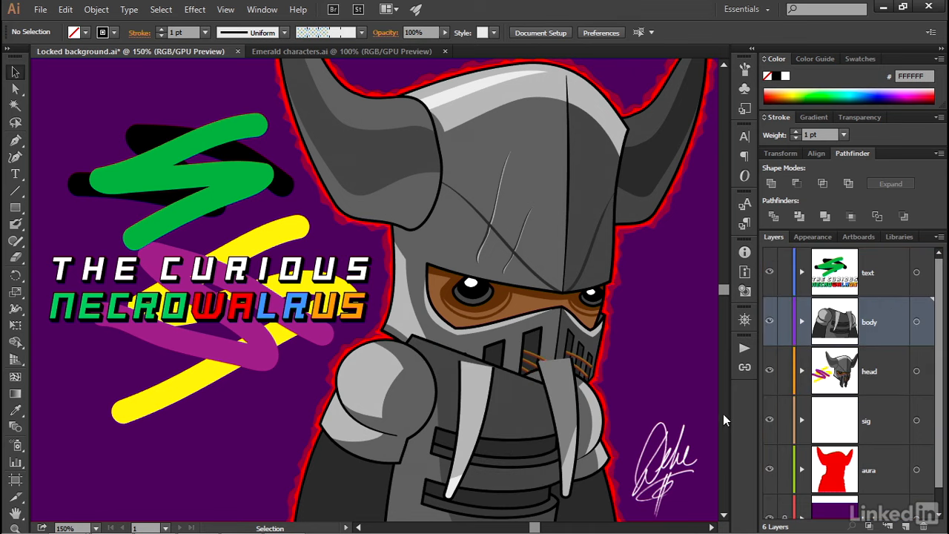
pyautogui.moveTo(889, 470); pyautogui.dragTo(876, 301)
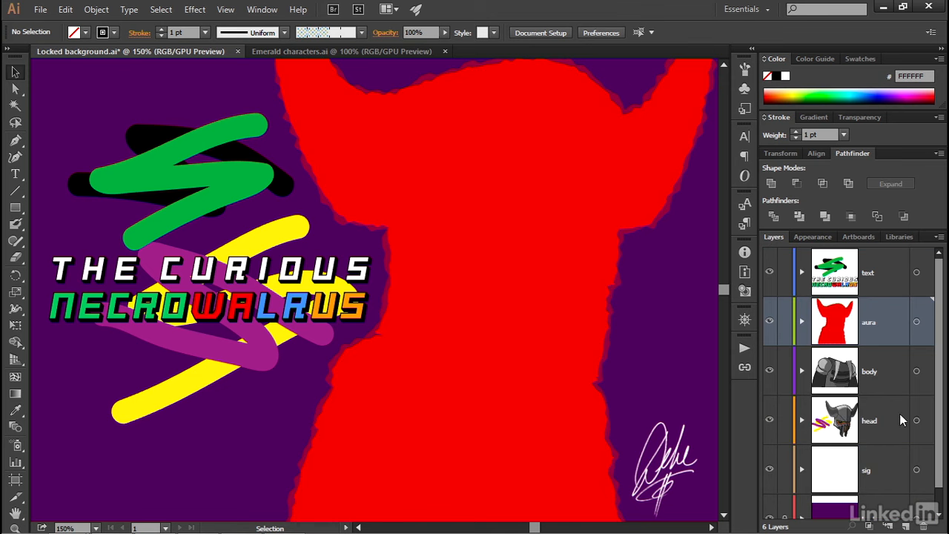
# Step: Select the body and head layers together and move both above the aura layer
pyautogui.click(892, 384)
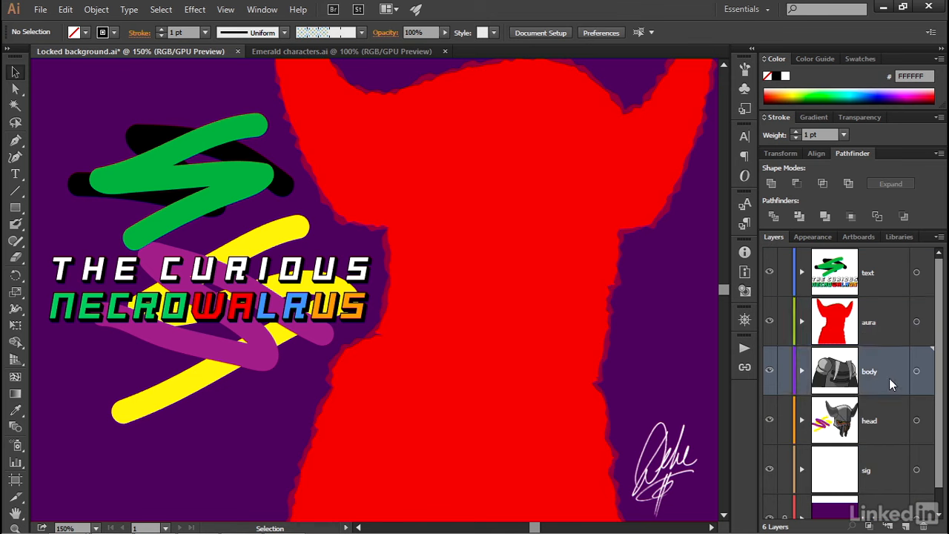
pyautogui.keyDown('shift'); pyautogui.click(895, 419); pyautogui.keyUp('shift')
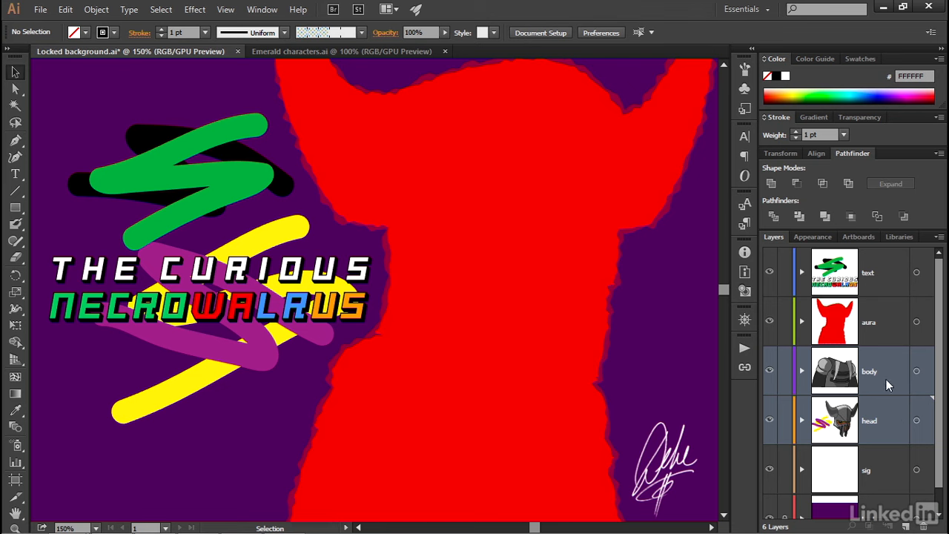
pyautogui.moveTo(894, 384); pyautogui.dragTo(883, 303)
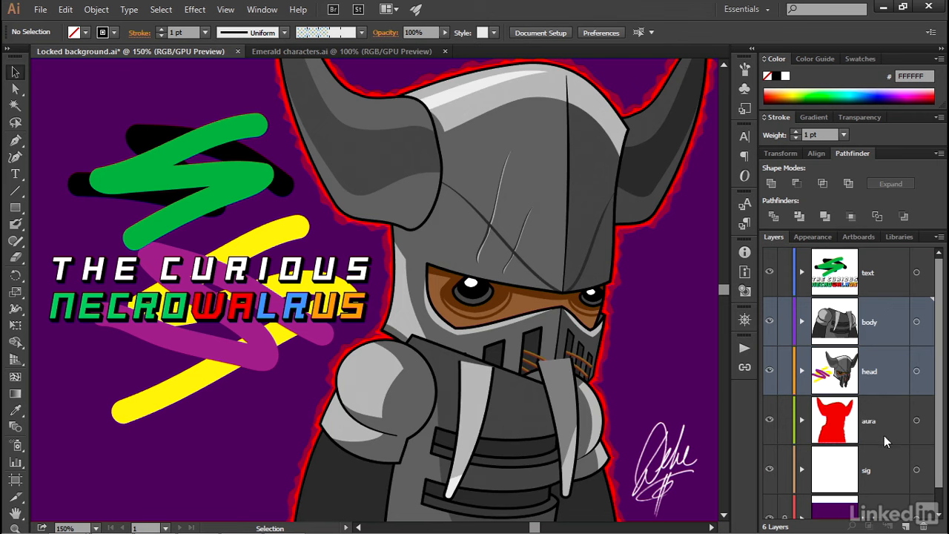
# Step: Nest the head layer inside the body layer as a sublayer
pyautogui.click(883, 382)
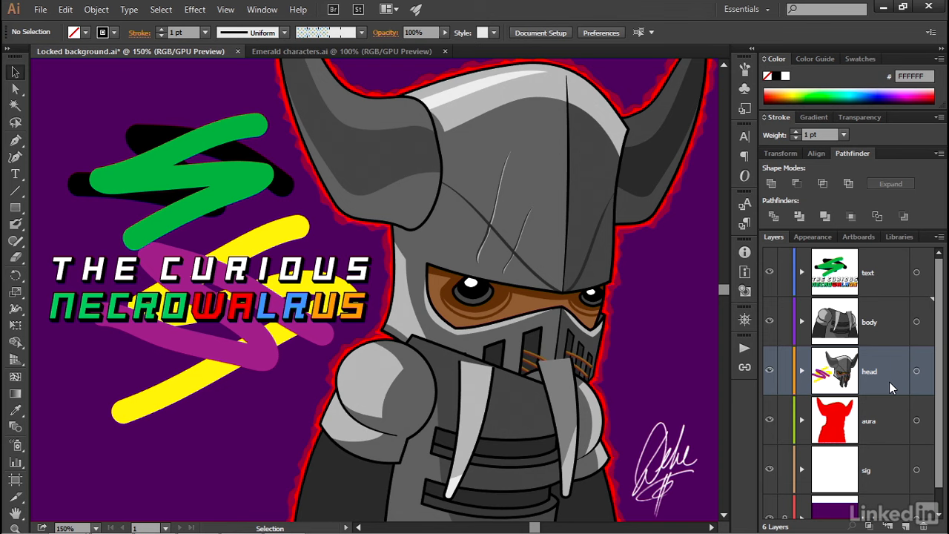
pyautogui.moveTo(892, 381); pyautogui.dragTo(889, 320)
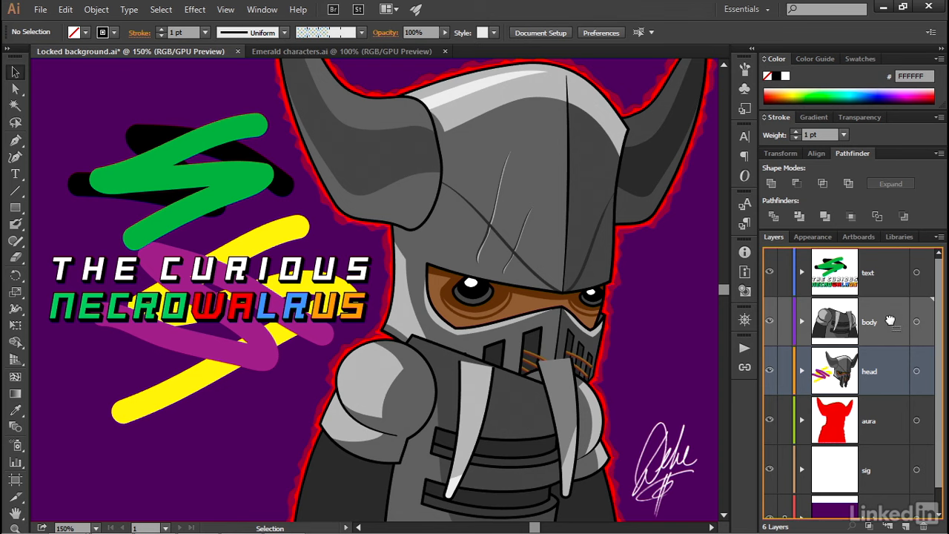
pyautogui.moveTo(890, 320); pyautogui.dragTo(890, 320)
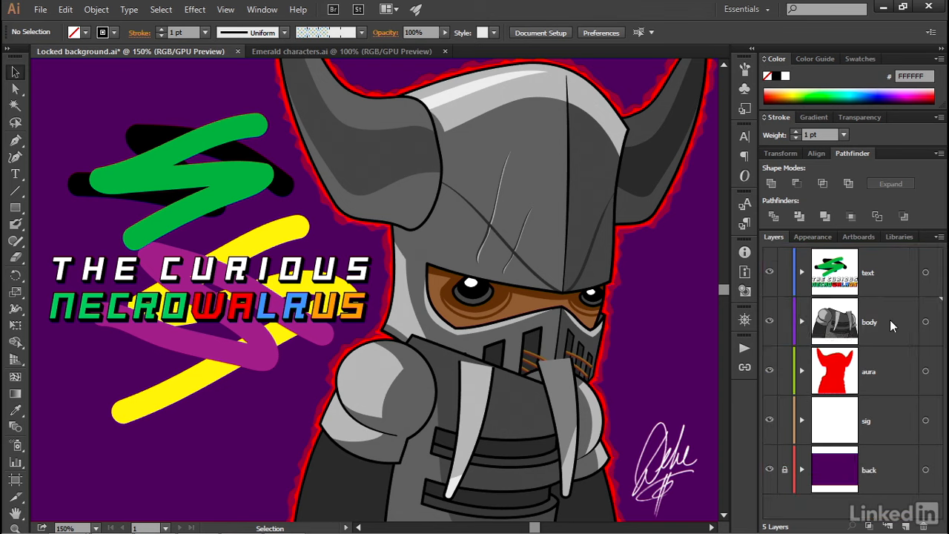
# Step: Expand the body layer and move the nested head sublayer out to its own layer between text and body
pyautogui.click(801, 324)
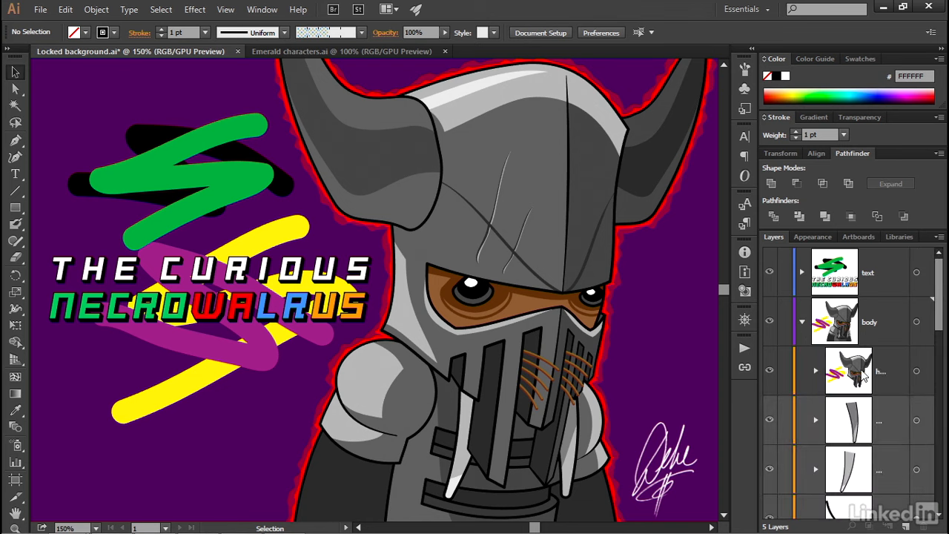
pyautogui.click(899, 380)
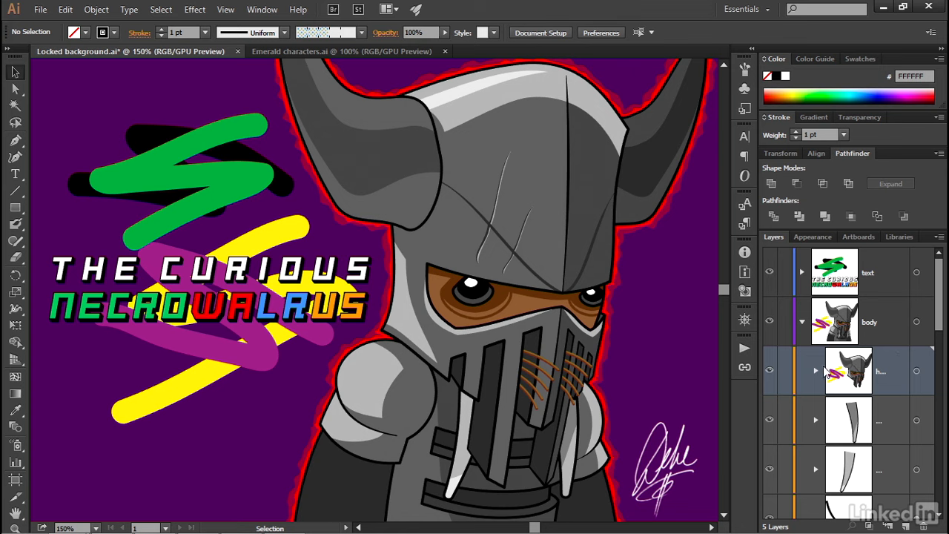
pyautogui.moveTo(935, 326); pyautogui.dragTo(938, 362)
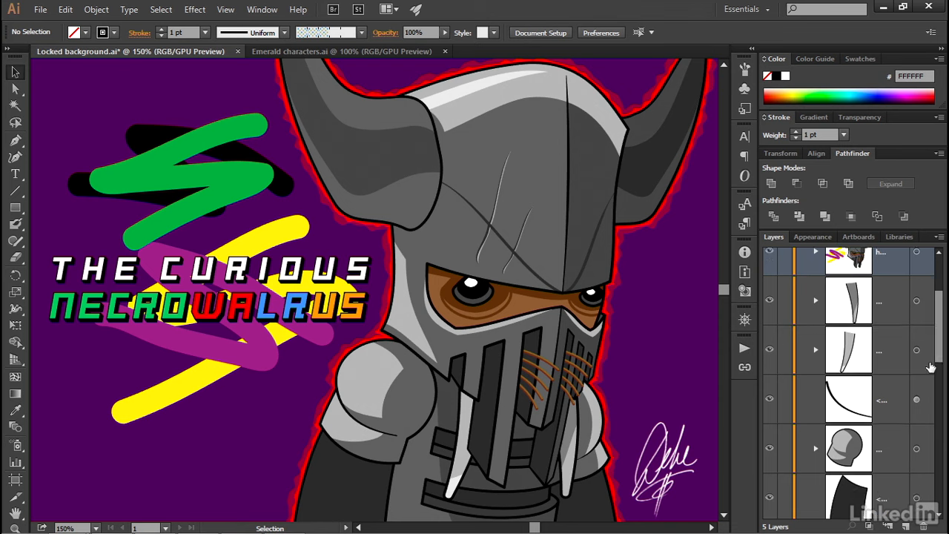
pyautogui.scroll(3, 938, 362)
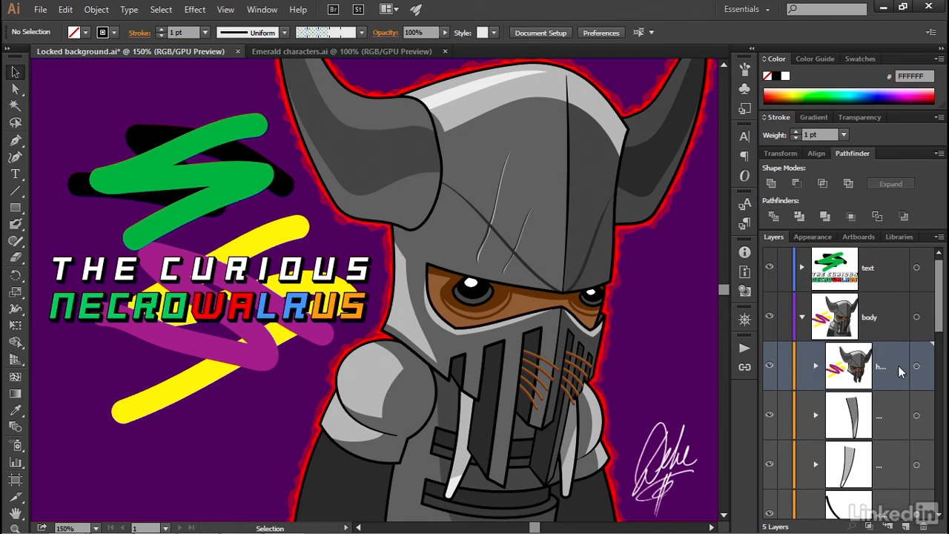
pyautogui.moveTo(898, 366); pyautogui.dragTo(879, 293)
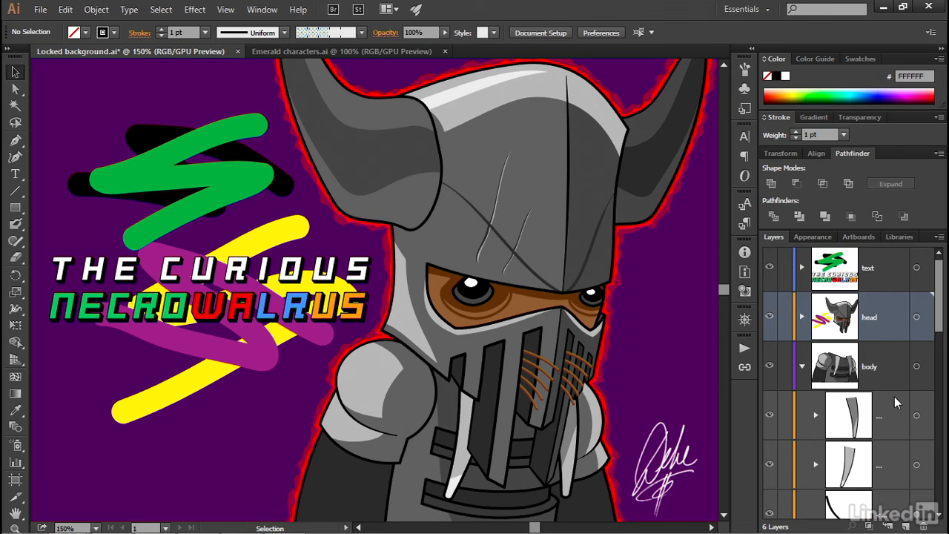
# Step: Collapse the body layer, expand it once more to check its contents, and collapse it again
pyautogui.scroll(-2, 867, 370)
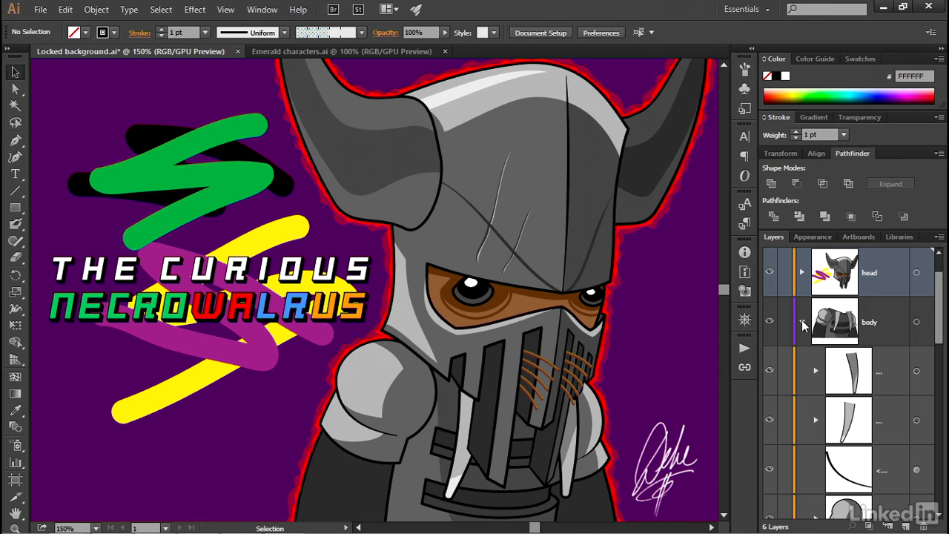
pyautogui.click(803, 324)
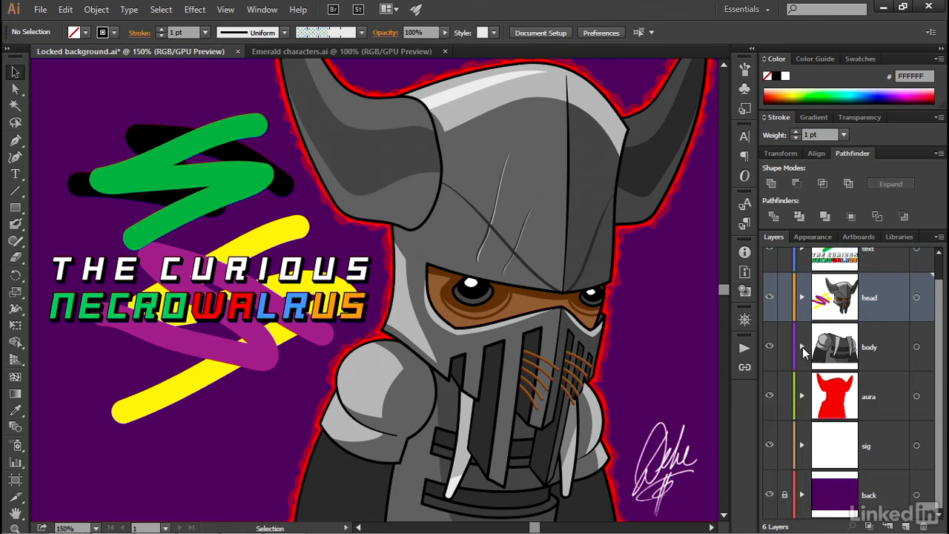
pyautogui.click(801, 347)
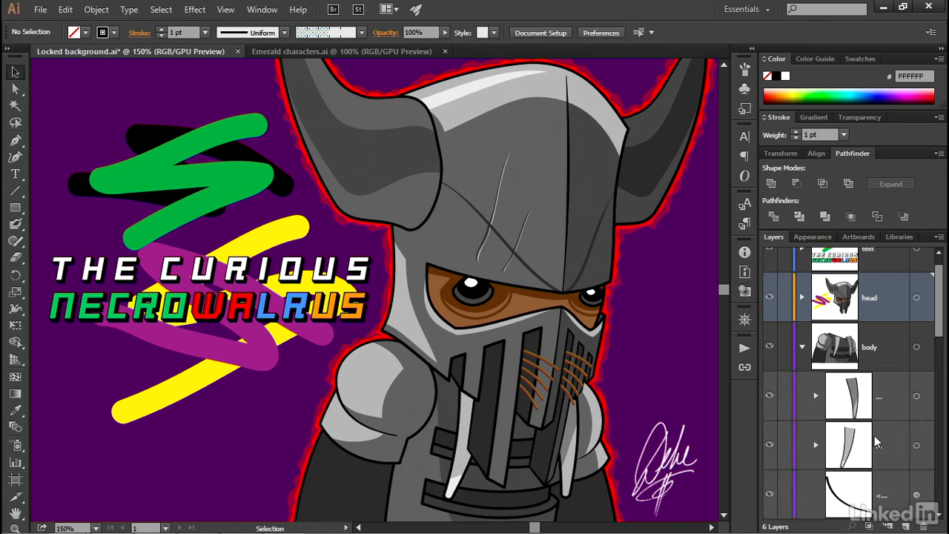
pyautogui.click(802, 346)
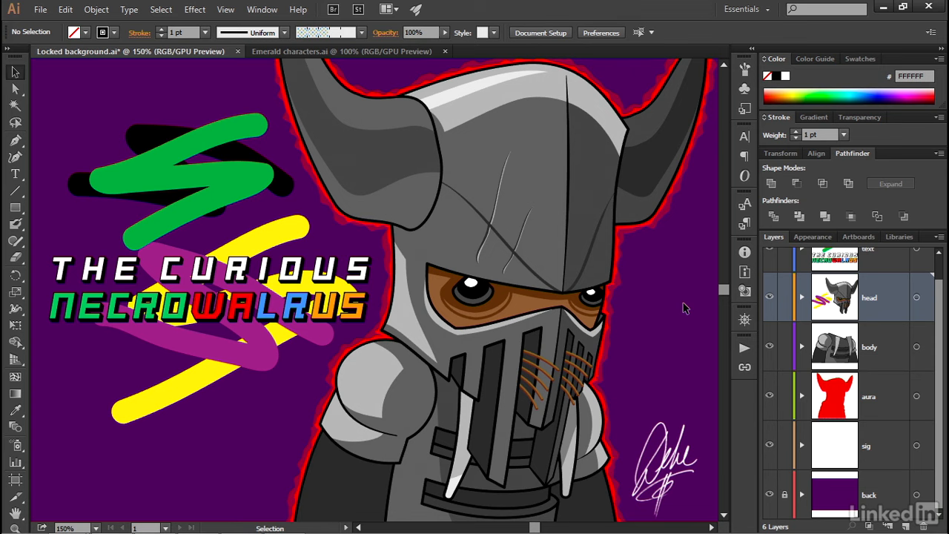
# Step: Switch to the Emerald characters.ai document and move the green layer above the tin man layer
pyautogui.hotkey('ctrl', 'Tab')
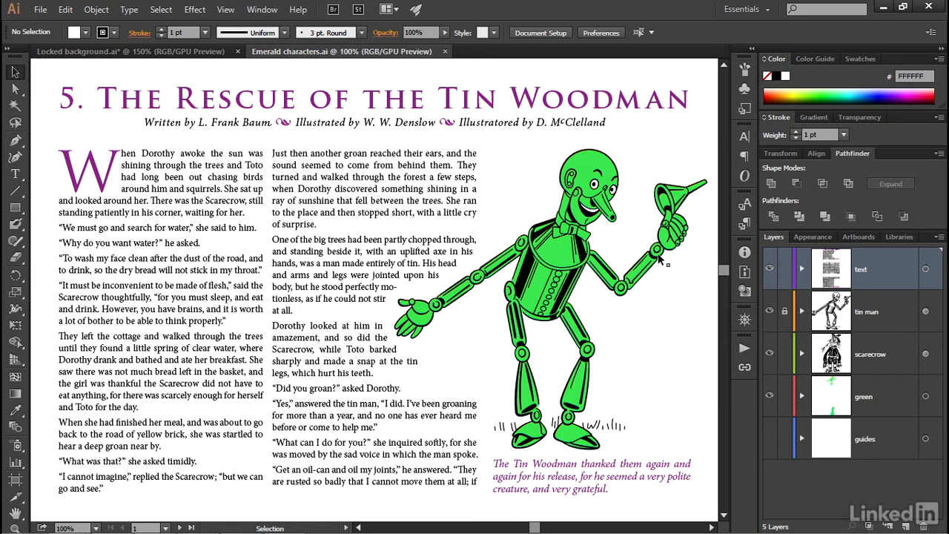
pyautogui.click(890, 395)
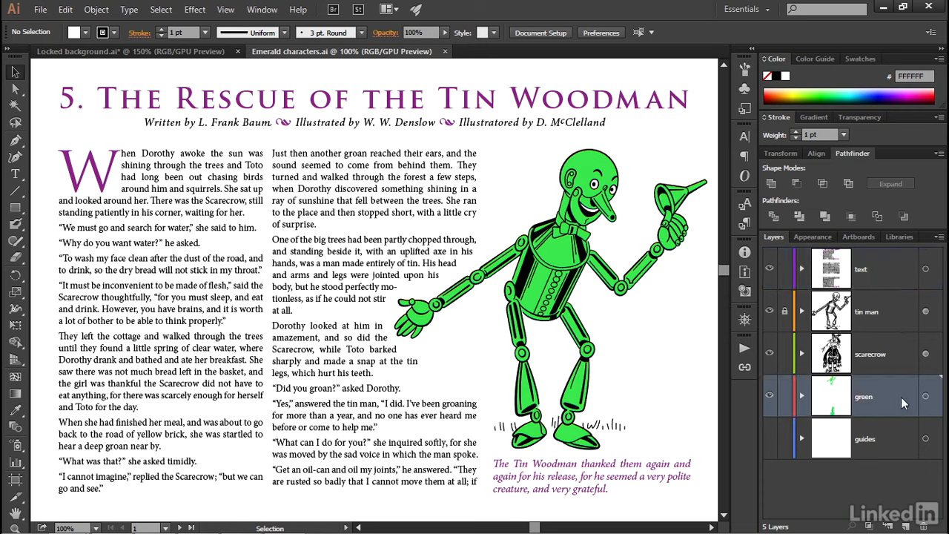
pyautogui.moveTo(901, 397); pyautogui.dragTo(874, 290)
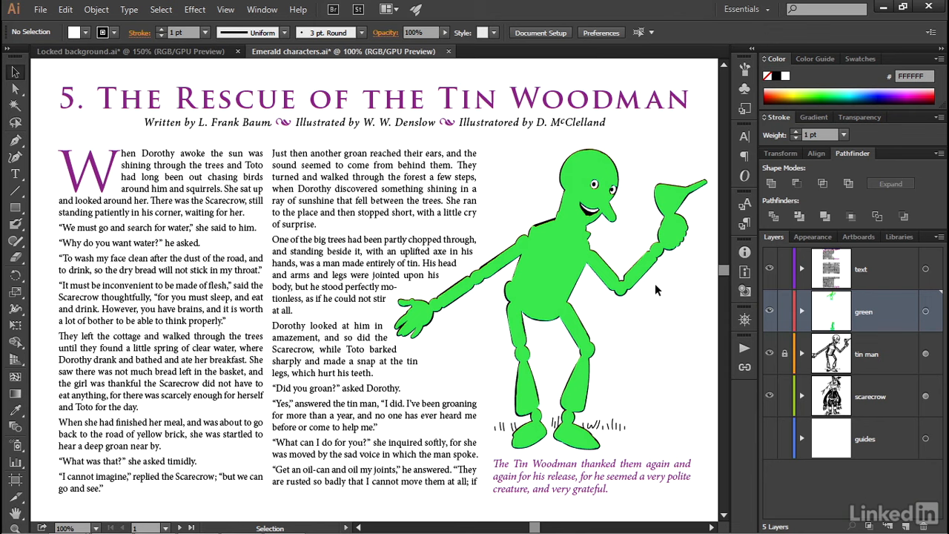
# Step: Move the tin man layer above the green layer so its line art sits in front of the green fill
pyautogui.click(902, 354)
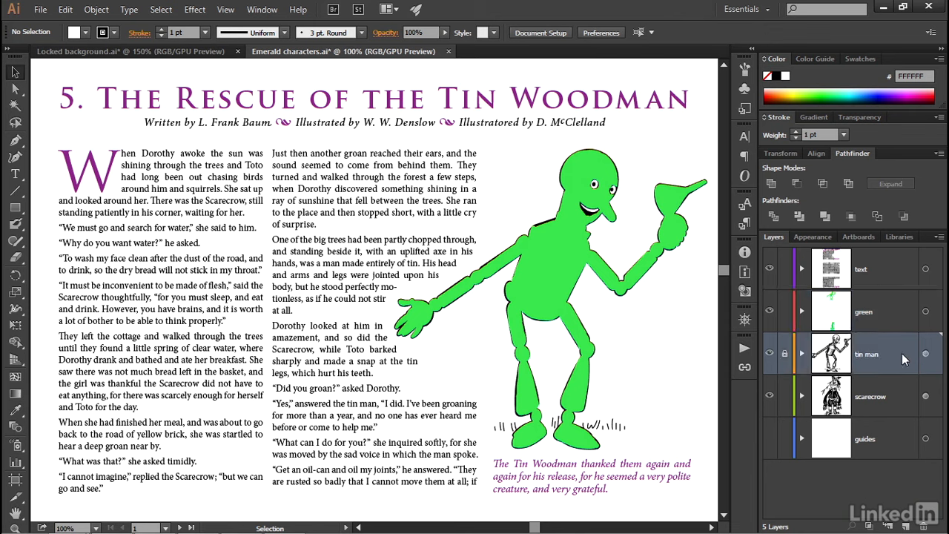
pyautogui.moveTo(901, 353); pyautogui.dragTo(883, 297)
pyautogui.moveTo(882, 297); pyautogui.dragTo(885, 301)
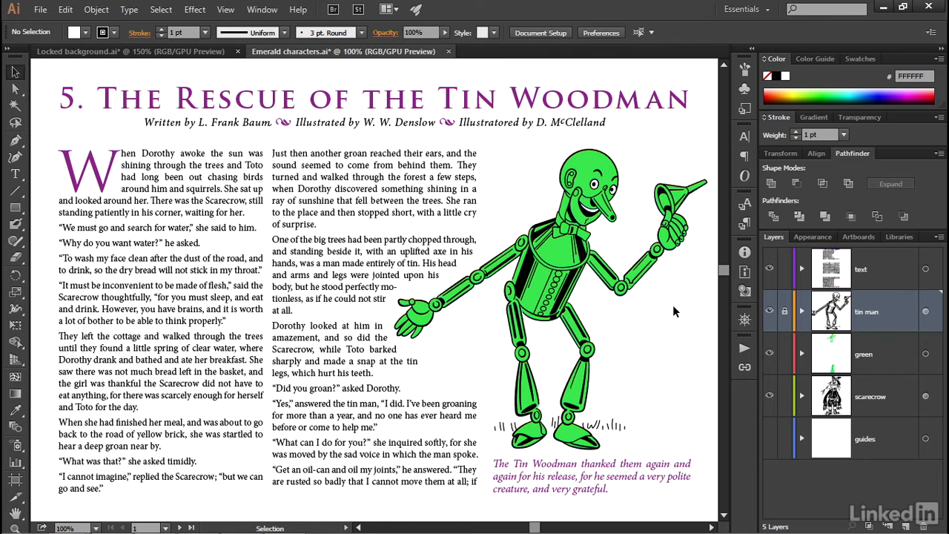
# Step: On the third artboard, viewed at 100%, move the scarecrow layer above the green layer, directly below the tin man layer
pyautogui.hotkey('shift', 'pagedown')
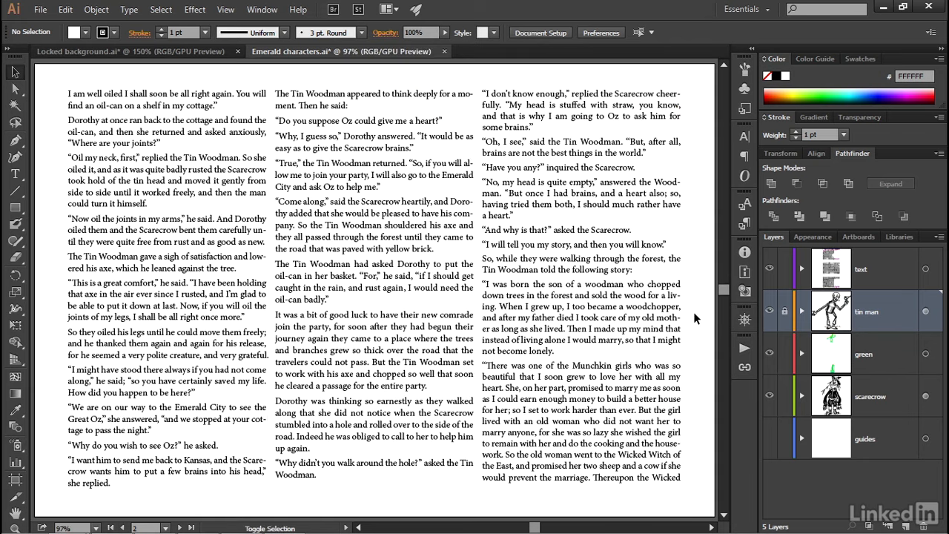
pyautogui.hotkey('shift', 'pagedown')
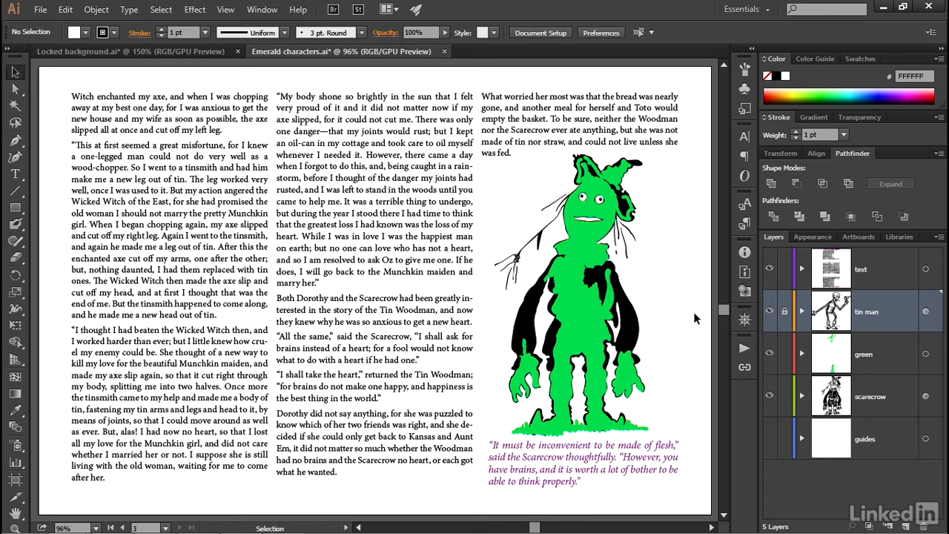
pyautogui.hotkey('ctrl', '1')
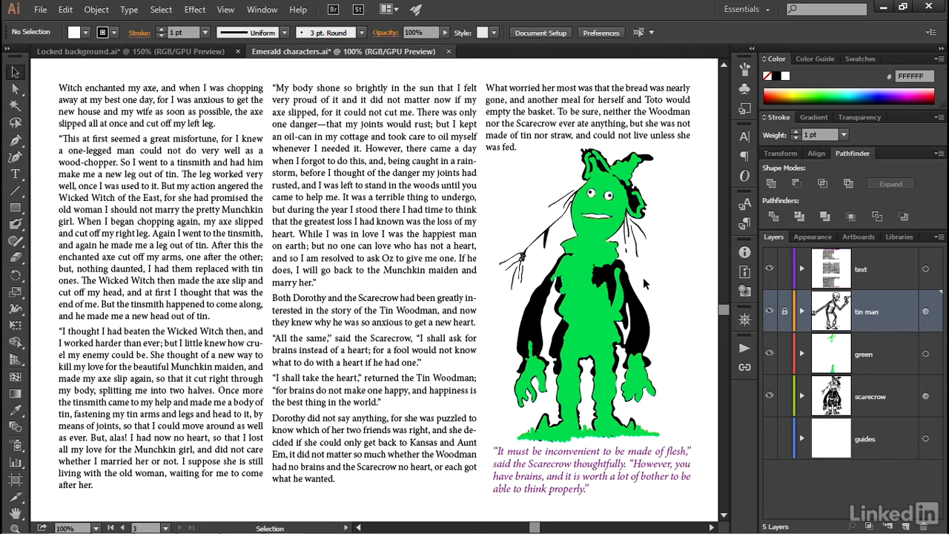
pyautogui.click(903, 394)
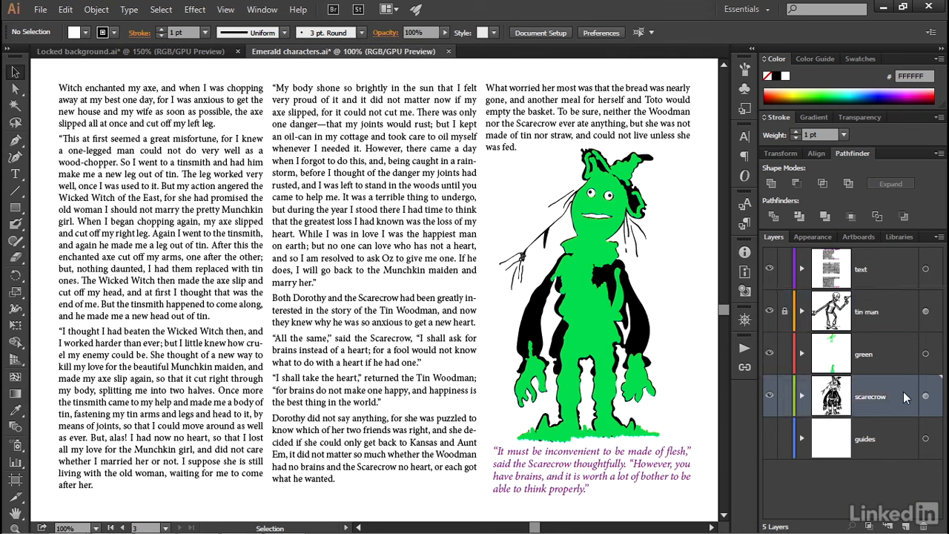
pyautogui.moveTo(903, 391); pyautogui.dragTo(880, 334)
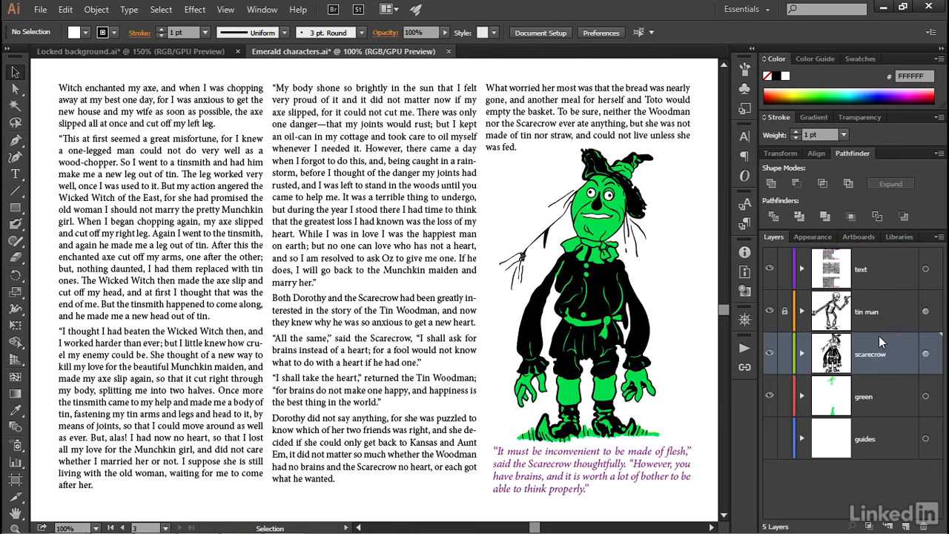